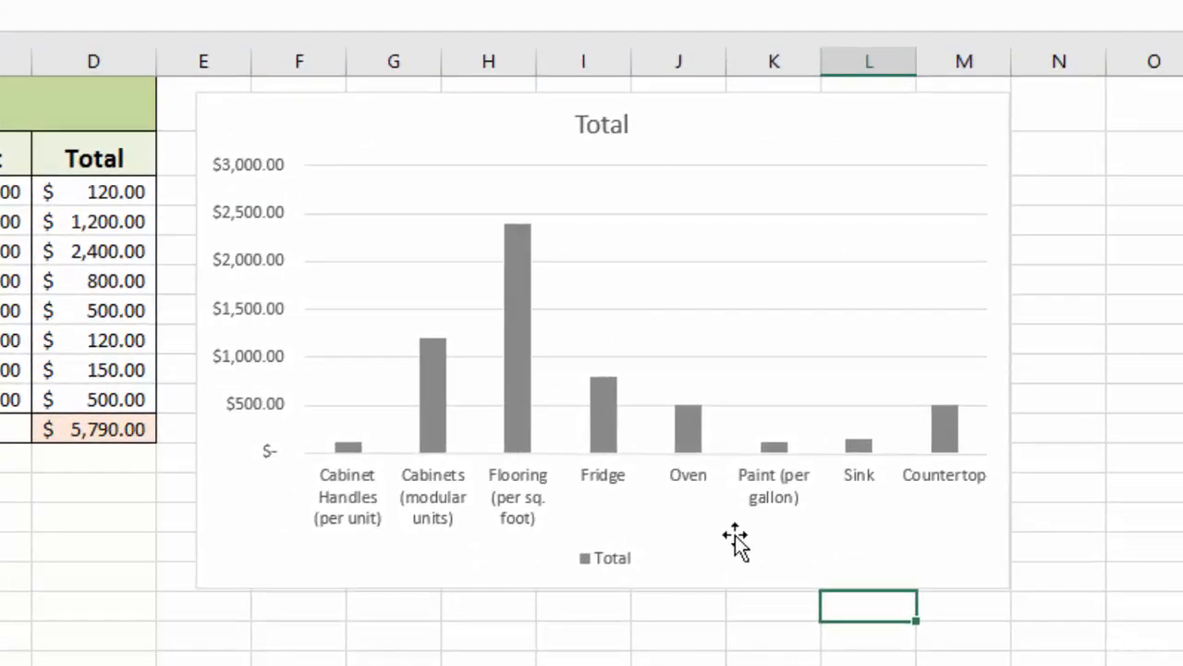
Step: Move the Total chart slightly toward the data table and select its legend, vertical axis and gridlines in turn
click(965, 553)
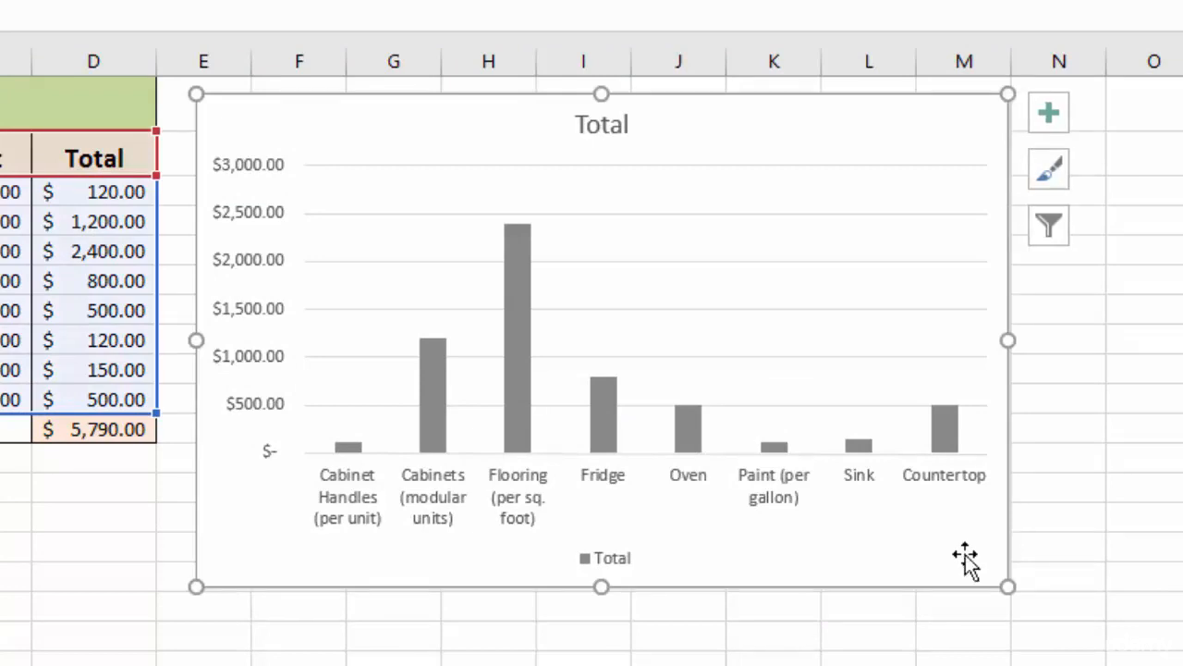
mouse_move(965, 554)
mouse_down()
mouse_move(1064, 591)
mouse_move(974, 607)
mouse_move(945, 546)
mouse_move(845, 546)
mouse_move(955, 550)
mouse_up()
click(583, 554)
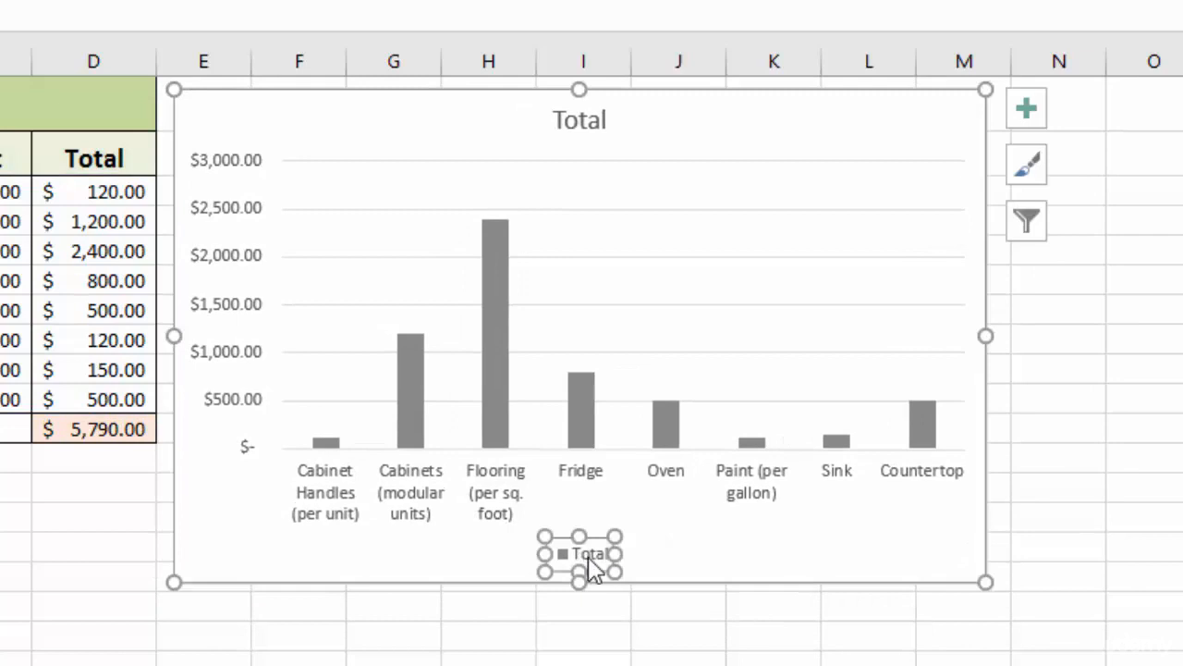
click(228, 225)
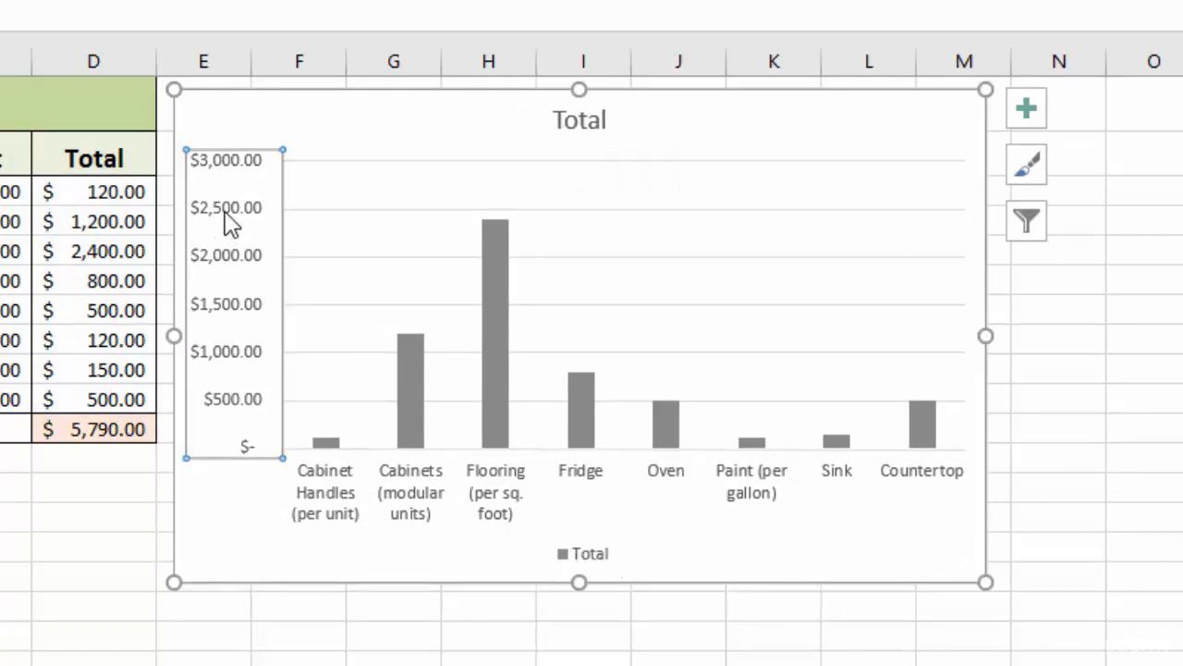
click(358, 212)
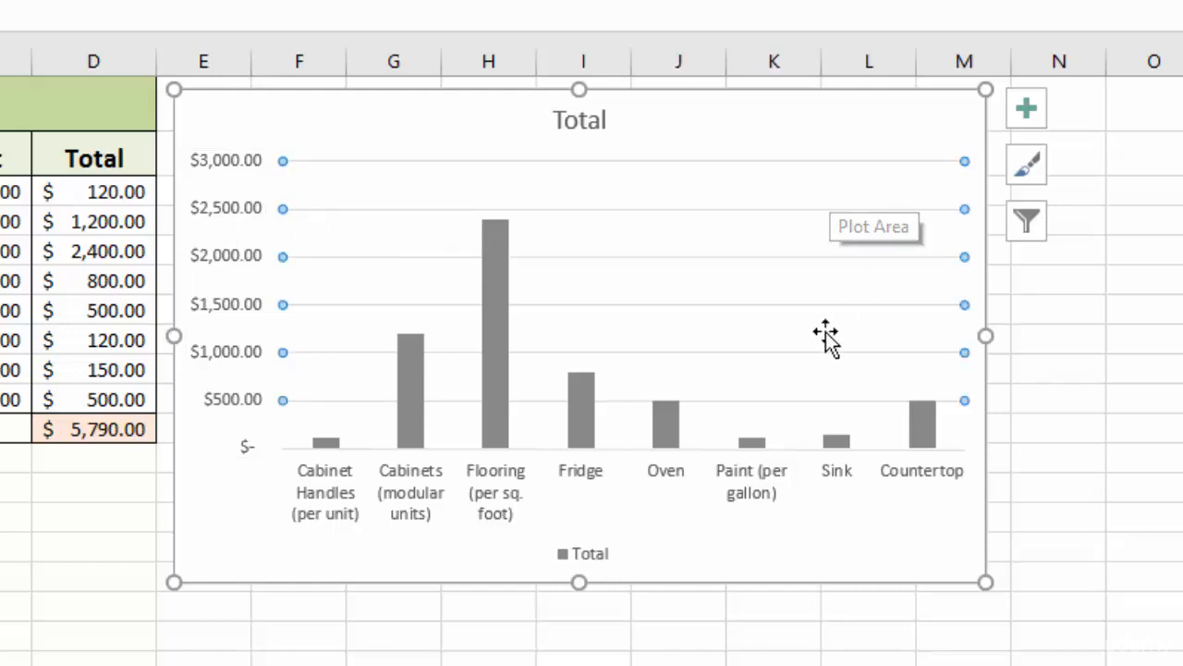
click(882, 487)
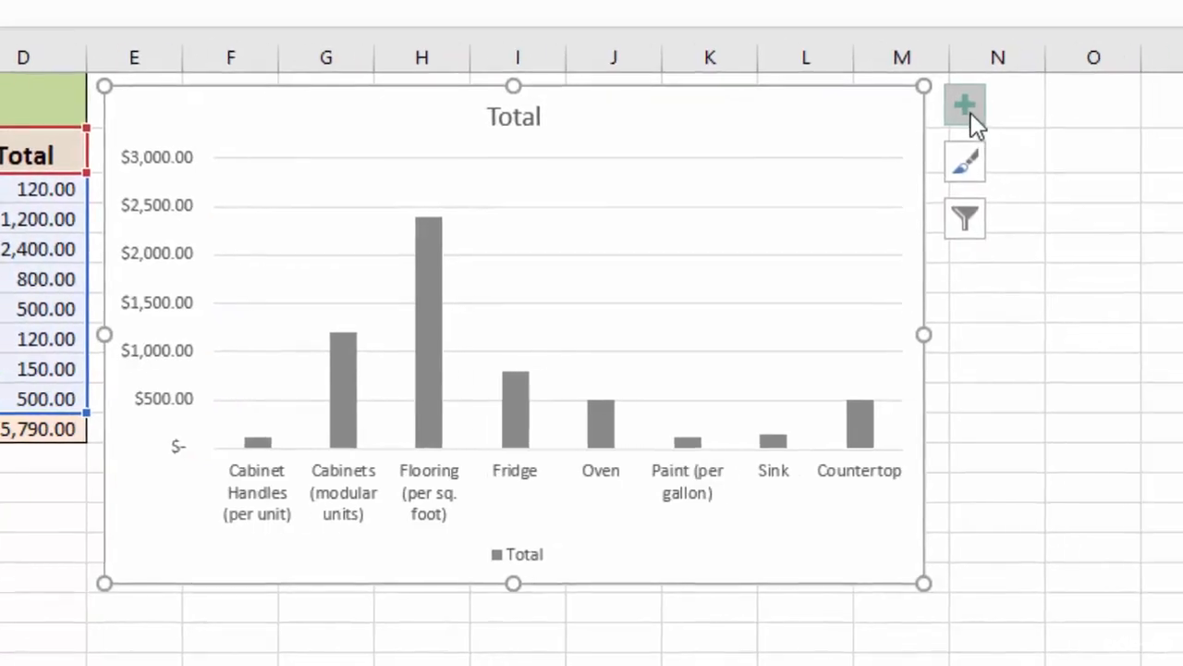
Step: Hide the chart title through the chart elements and show it again
click(884, 101)
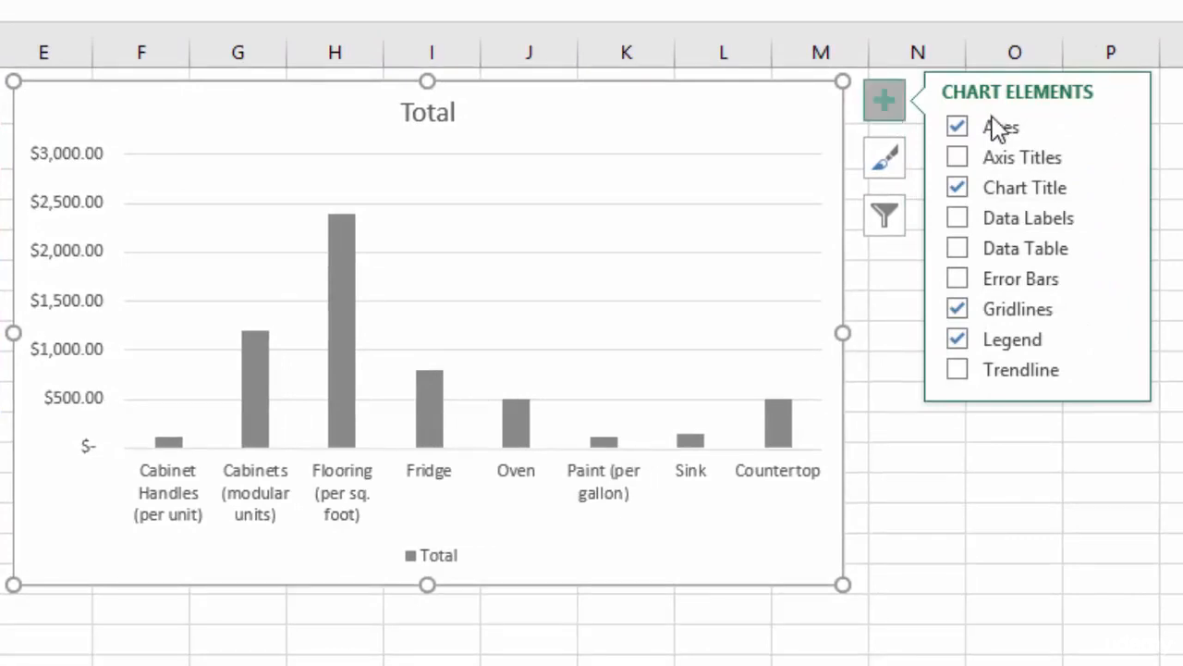
click(1010, 159)
mouse_move(1121, 165)
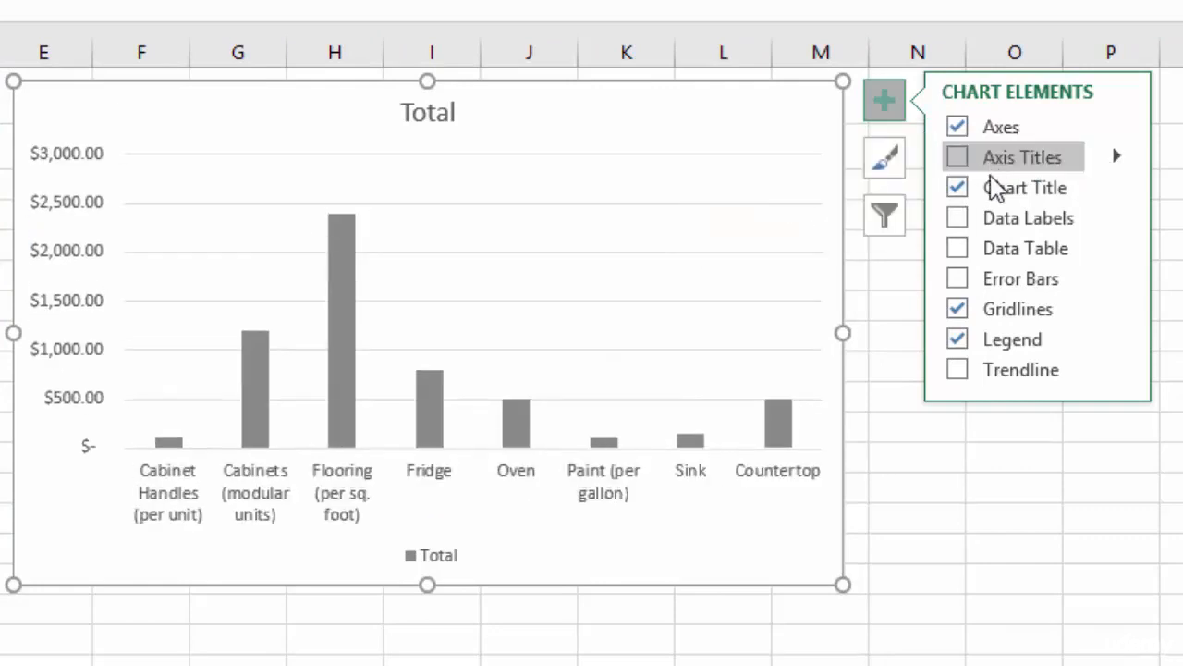
click(443, 121)
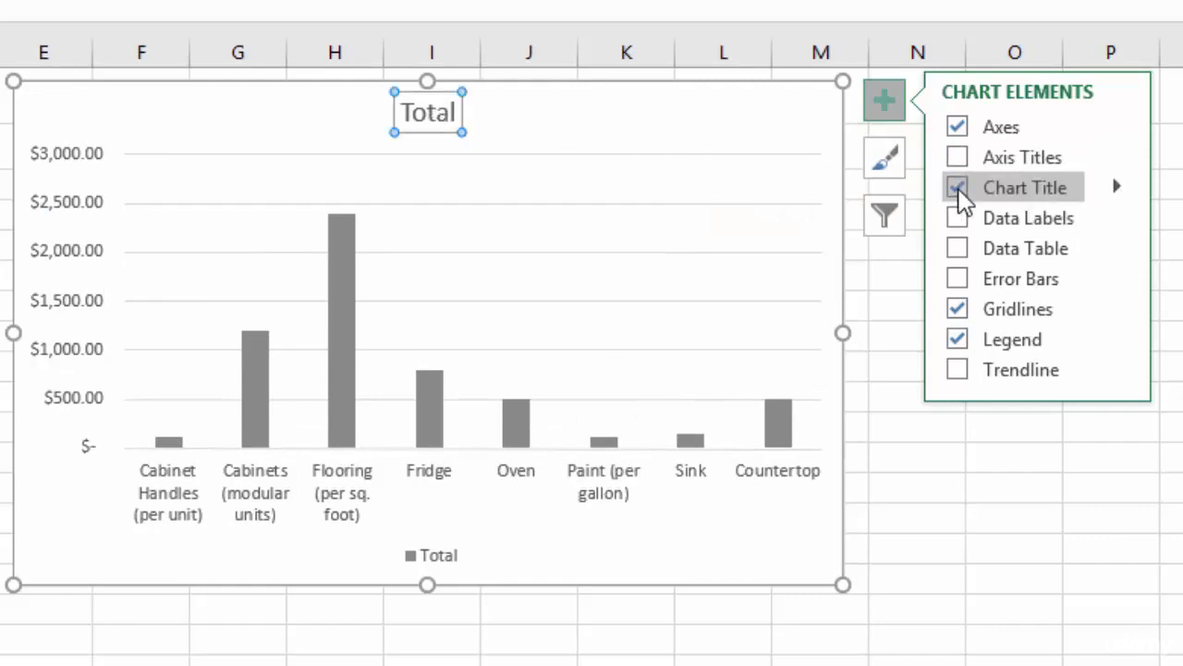
click(958, 189)
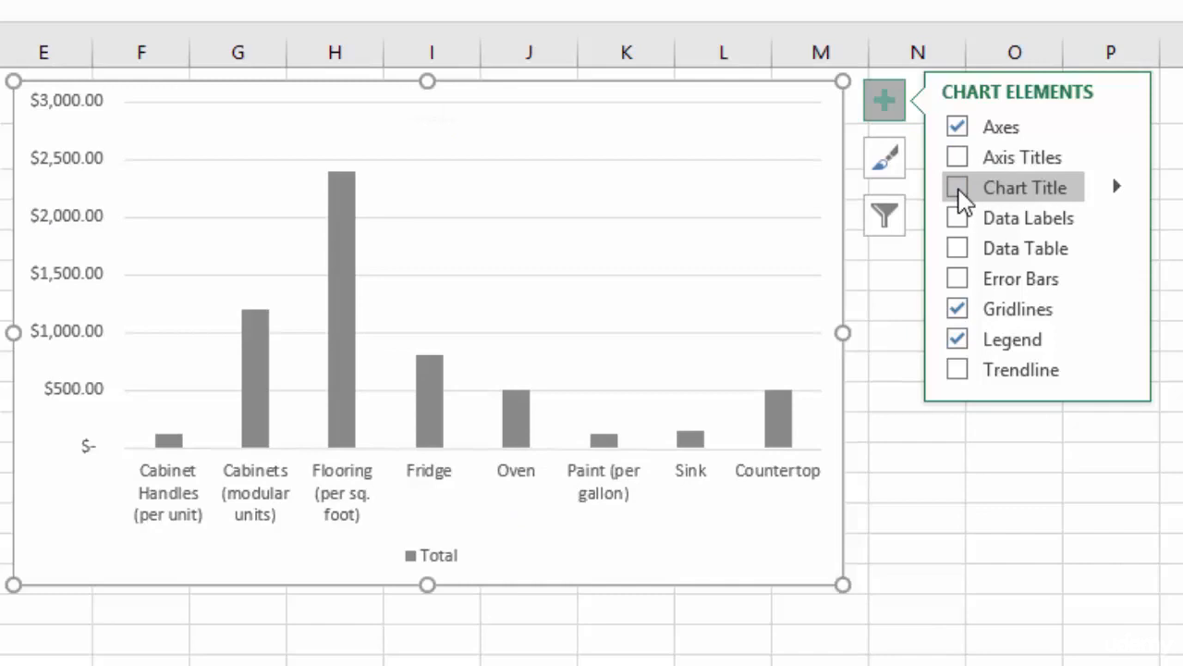
click(958, 190)
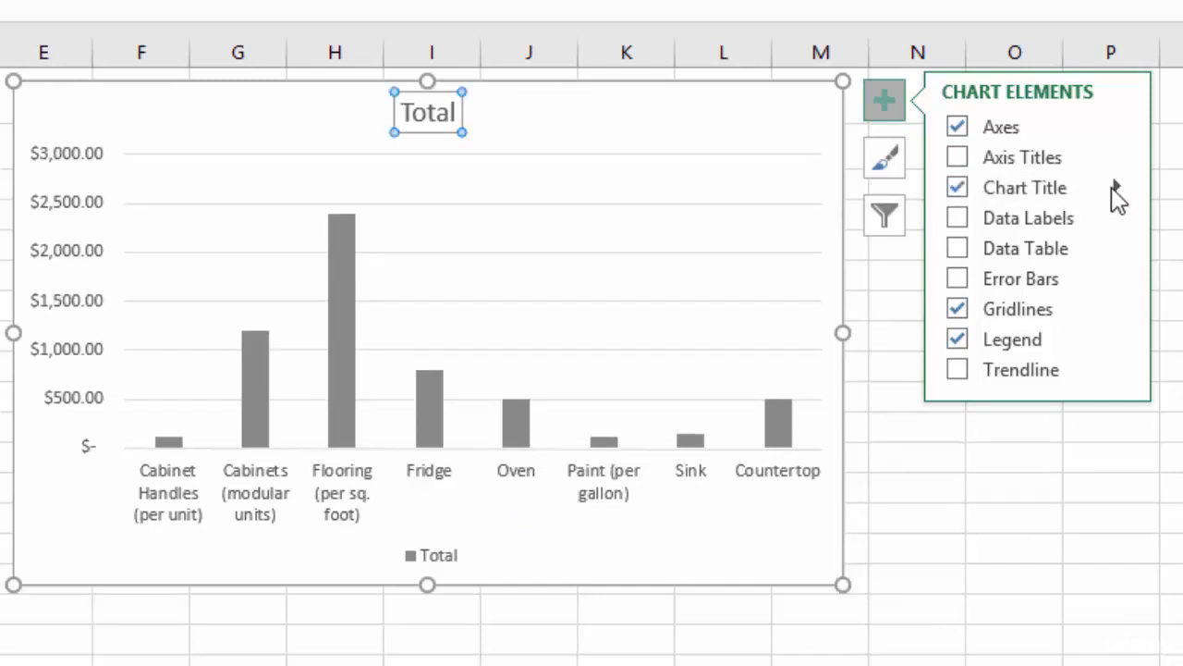
Step: View the placement options available for the chart title
click(1117, 192)
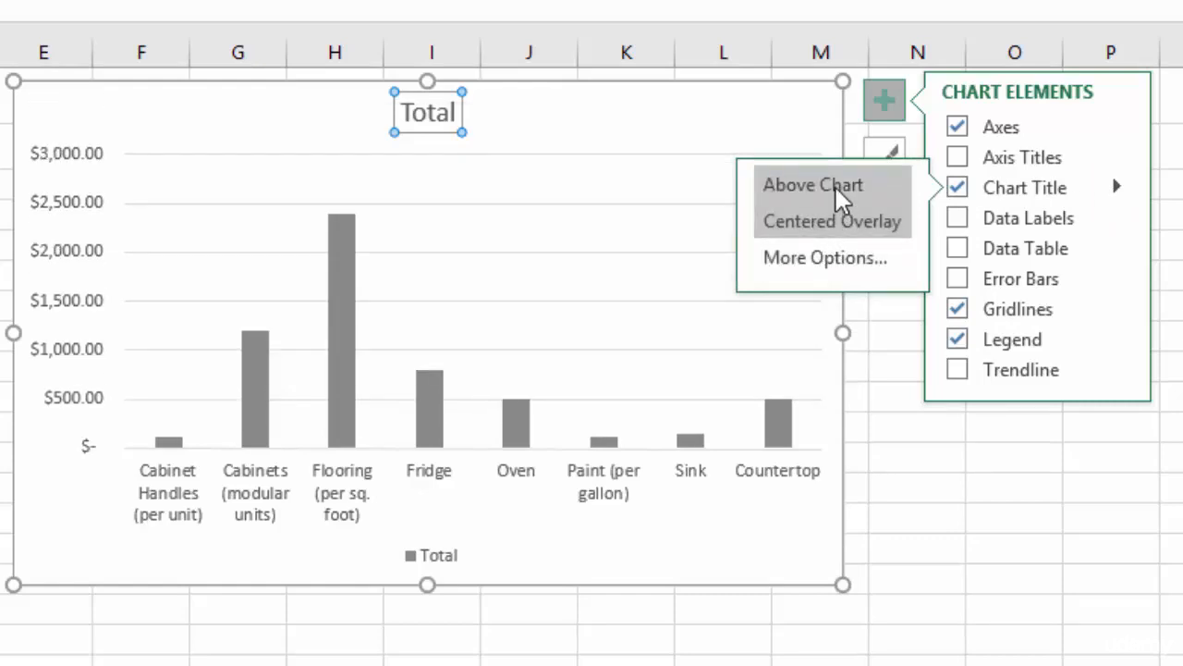
click(836, 262)
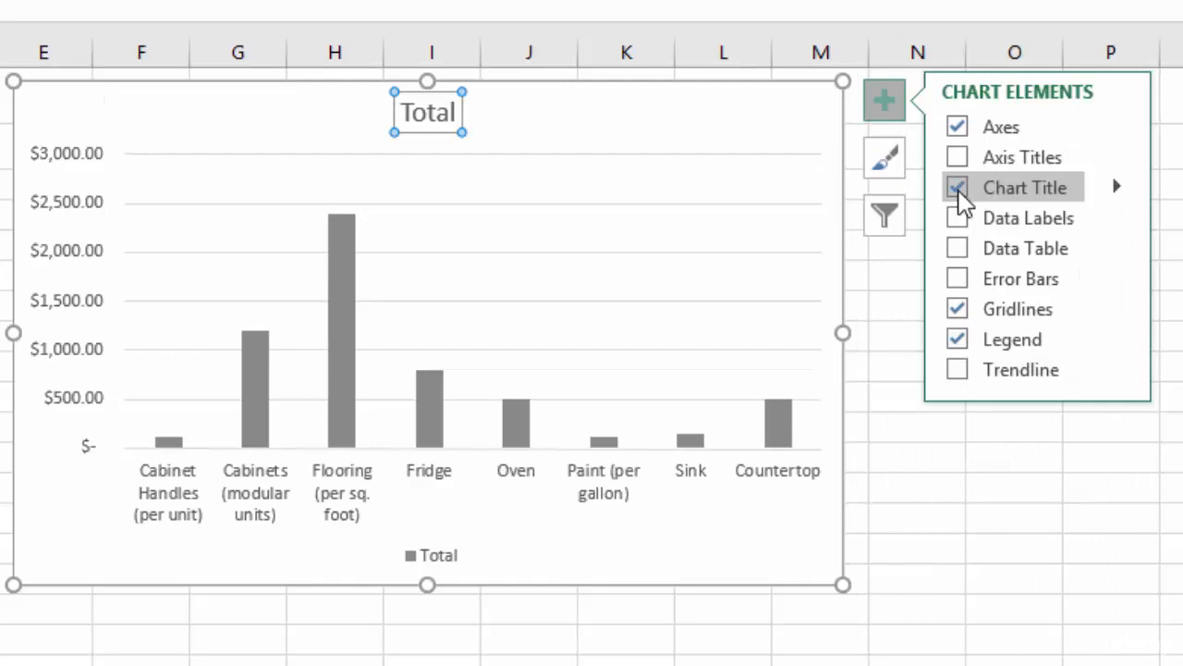
click(886, 102)
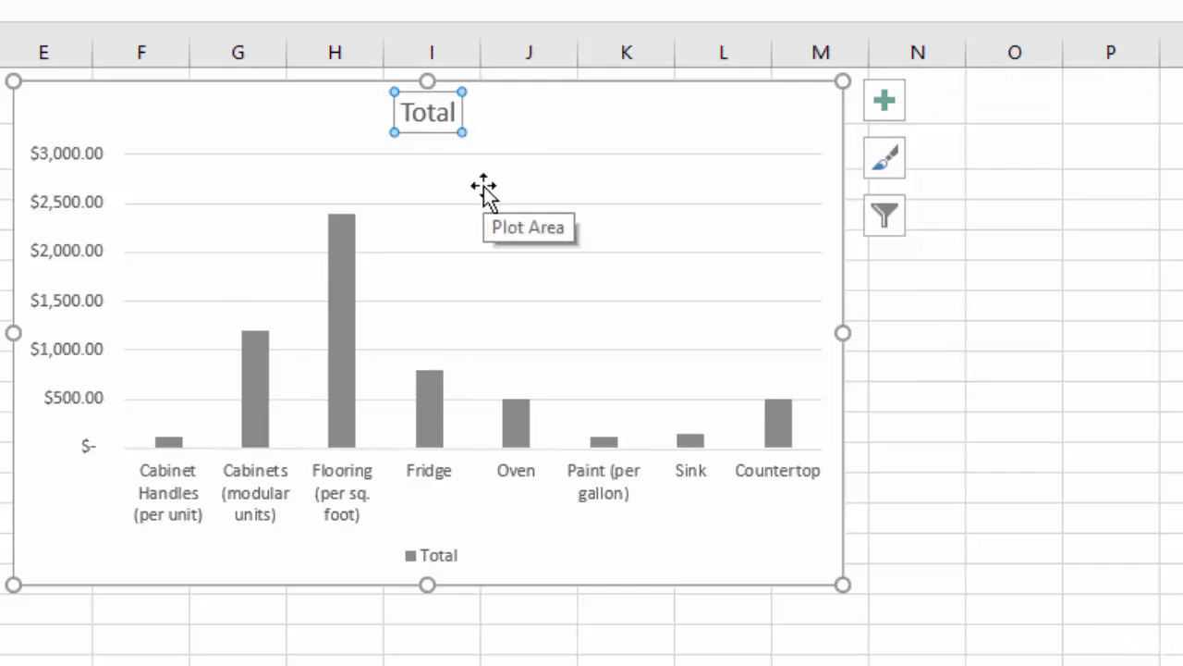
Step: Preview the available chart styles and color palettes on the column chart
click(779, 427)
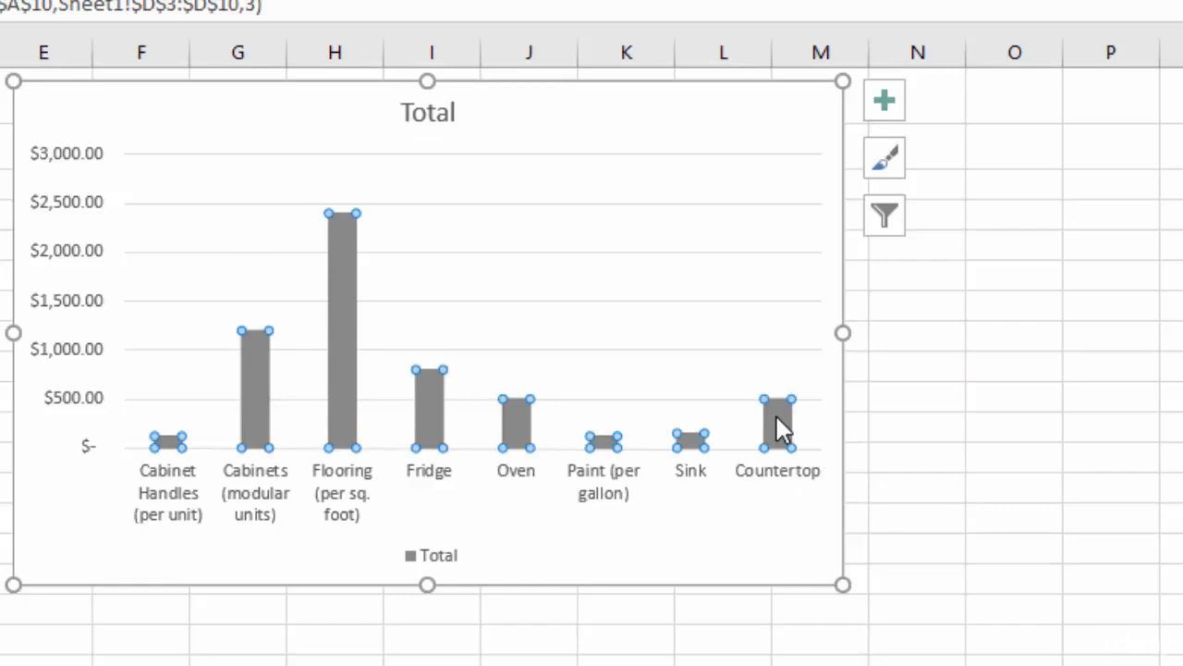
click(883, 162)
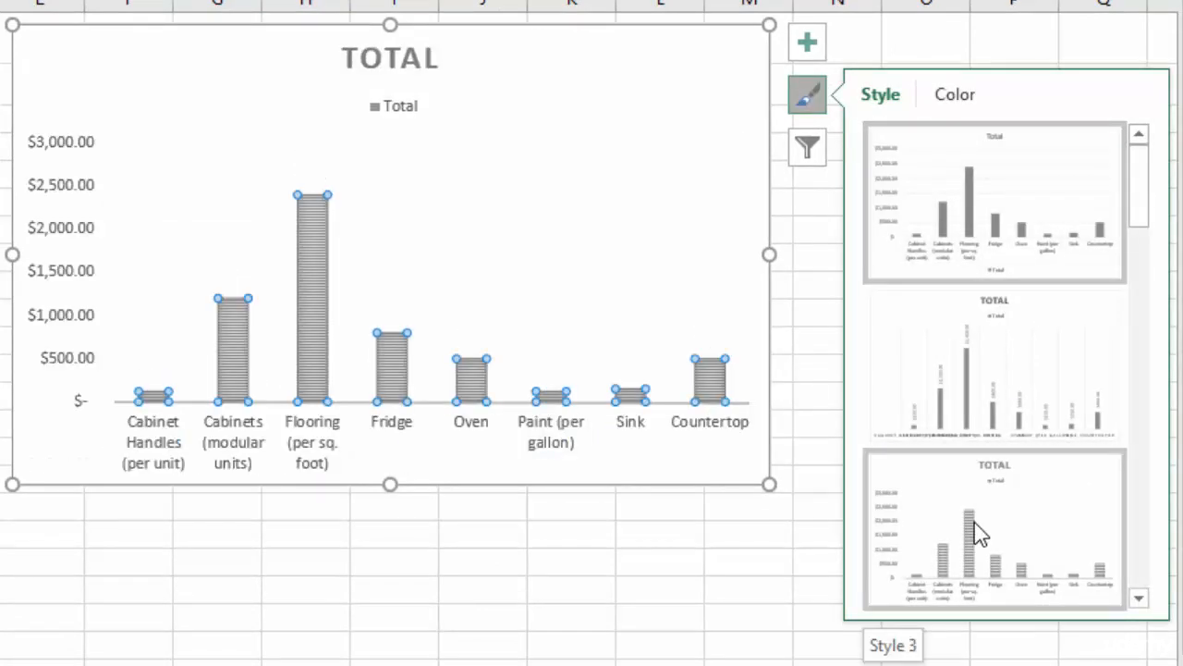
drag(1152, 216, 1146, 165)
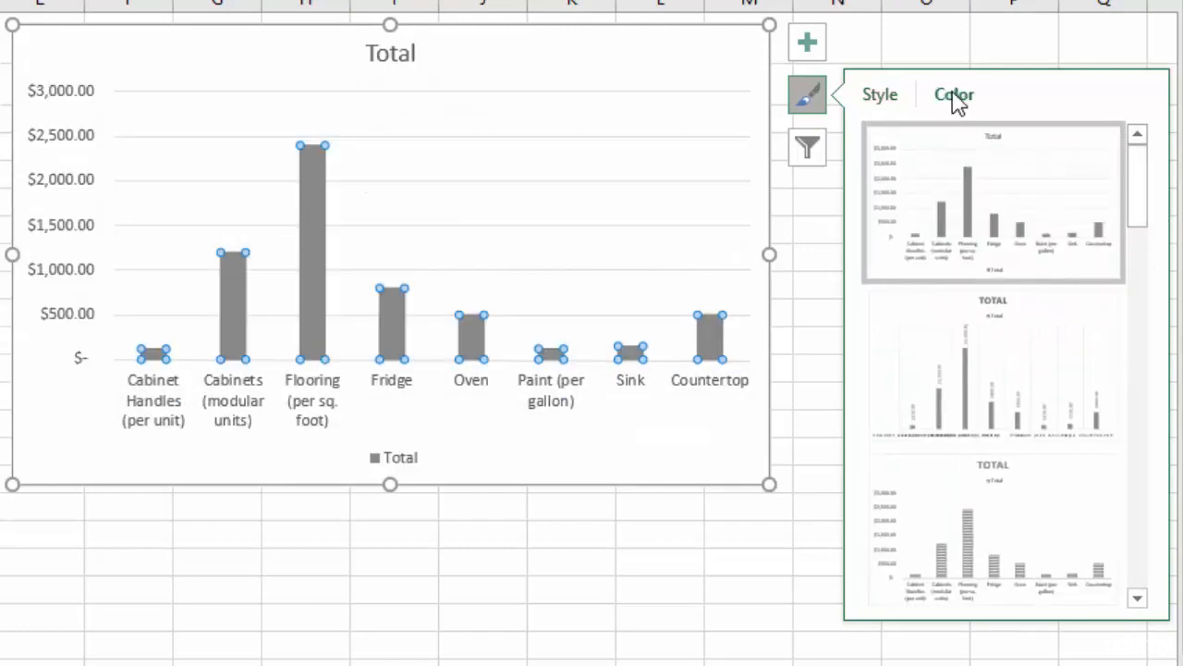
click(957, 100)
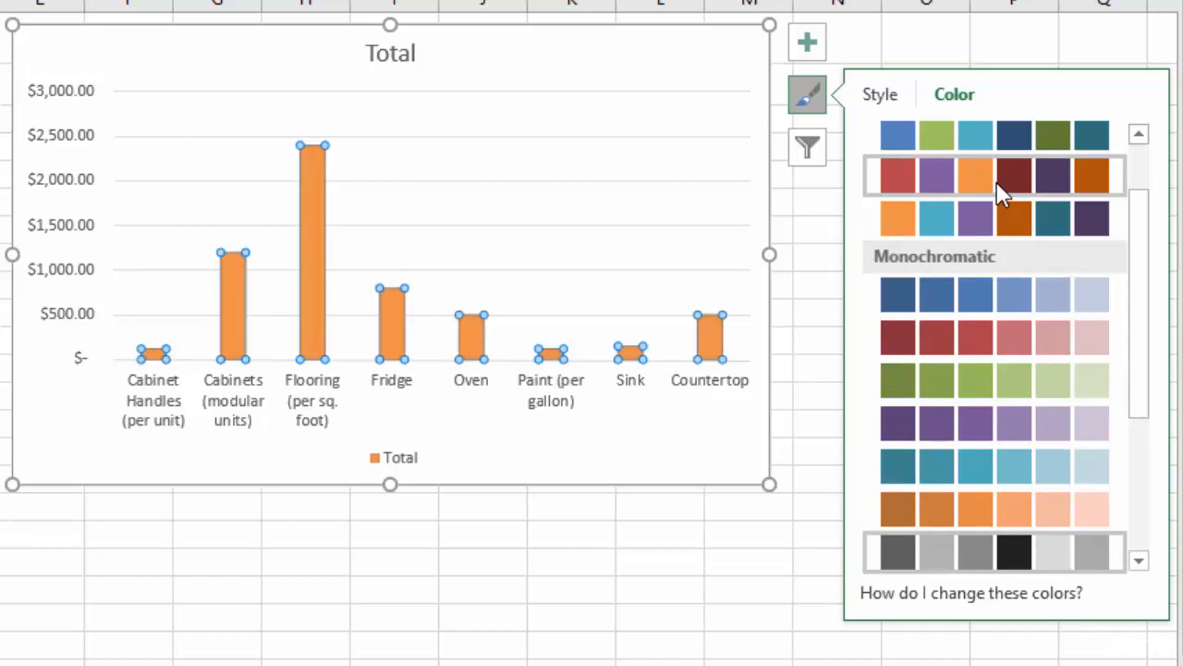
drag(1155, 222, 1151, 171)
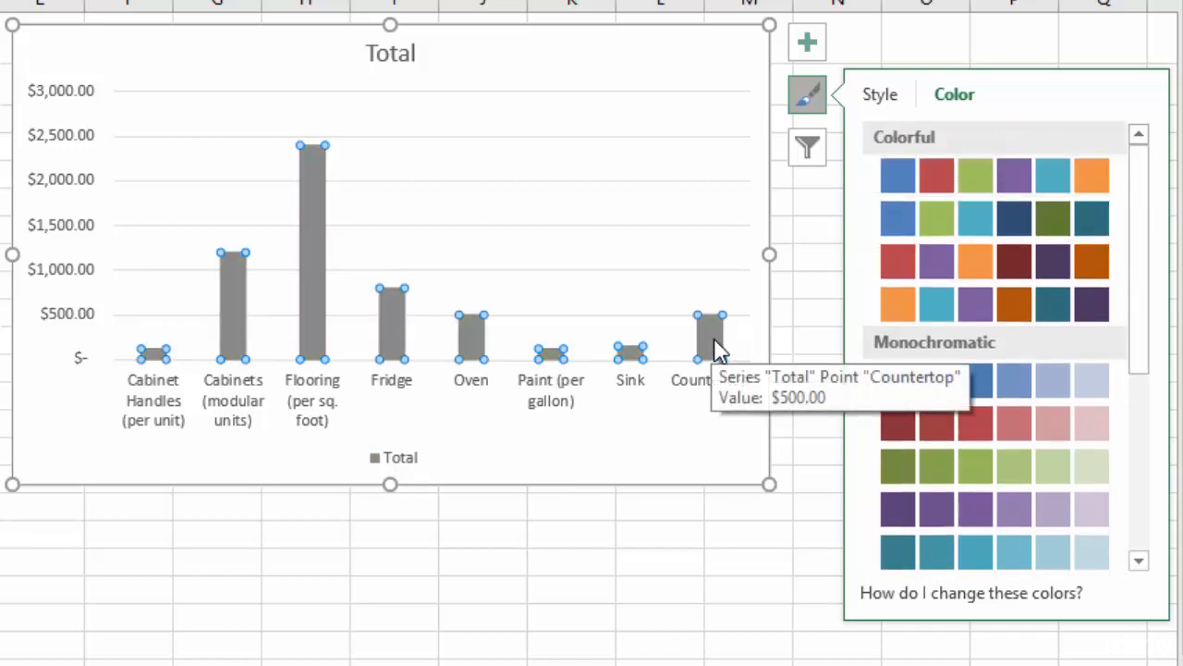
click(817, 104)
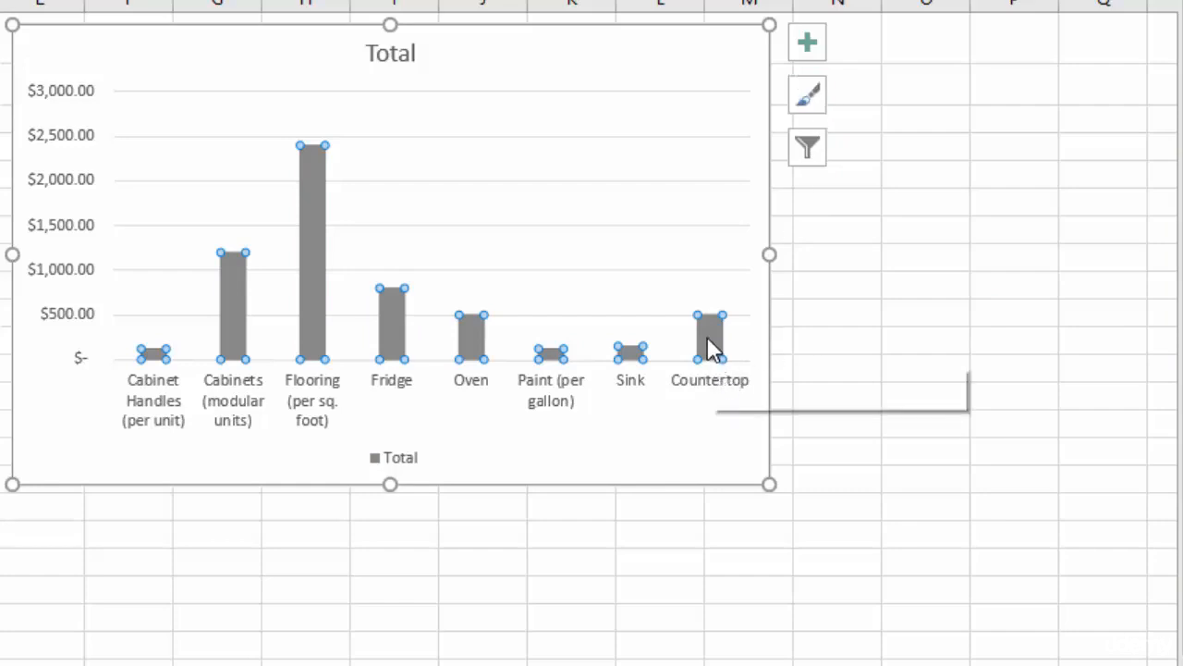
Step: Set the gap width of the Total data series to 80% and view its fill options
click(309, 169)
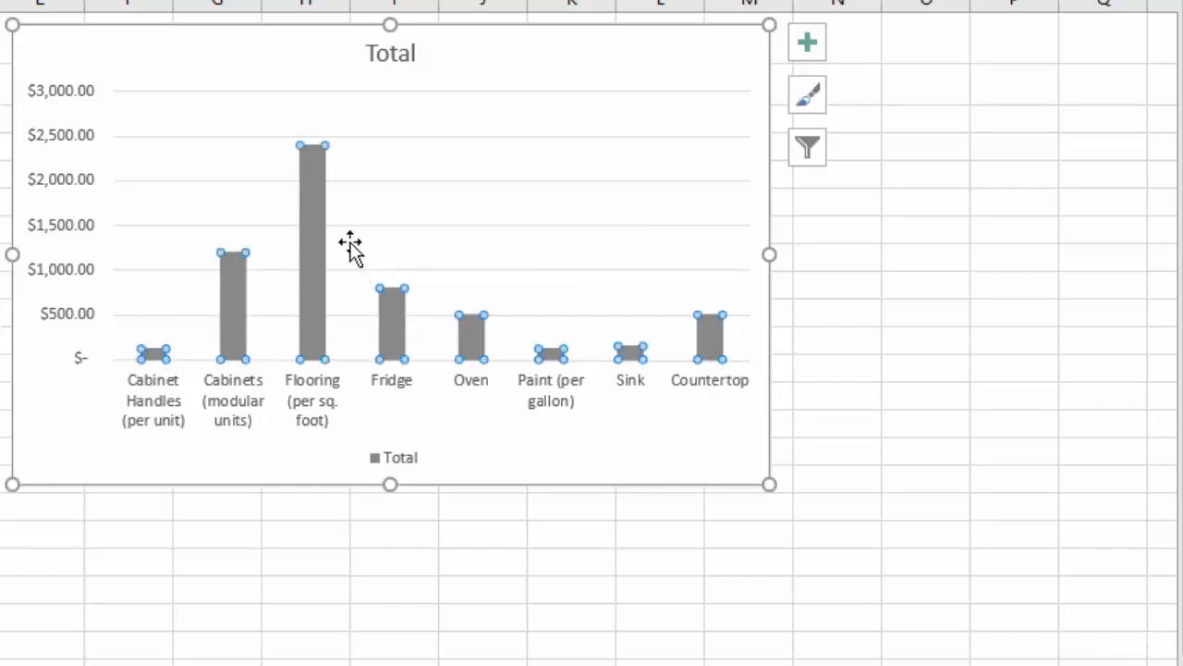
right_click(313, 172)
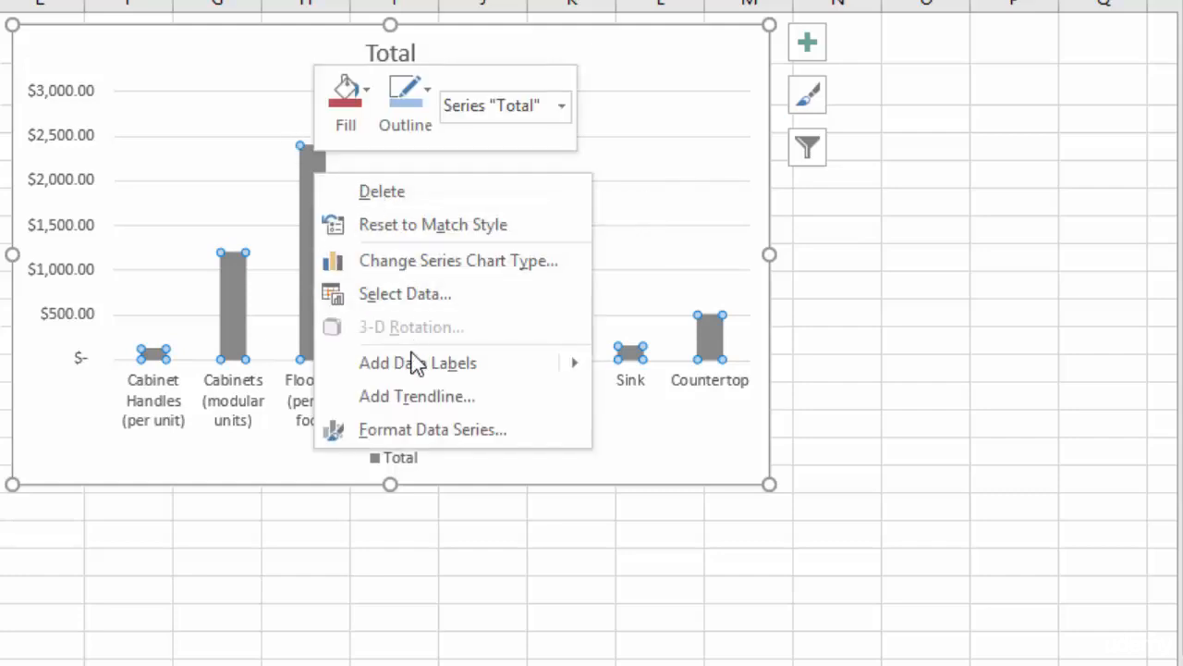
click(433, 433)
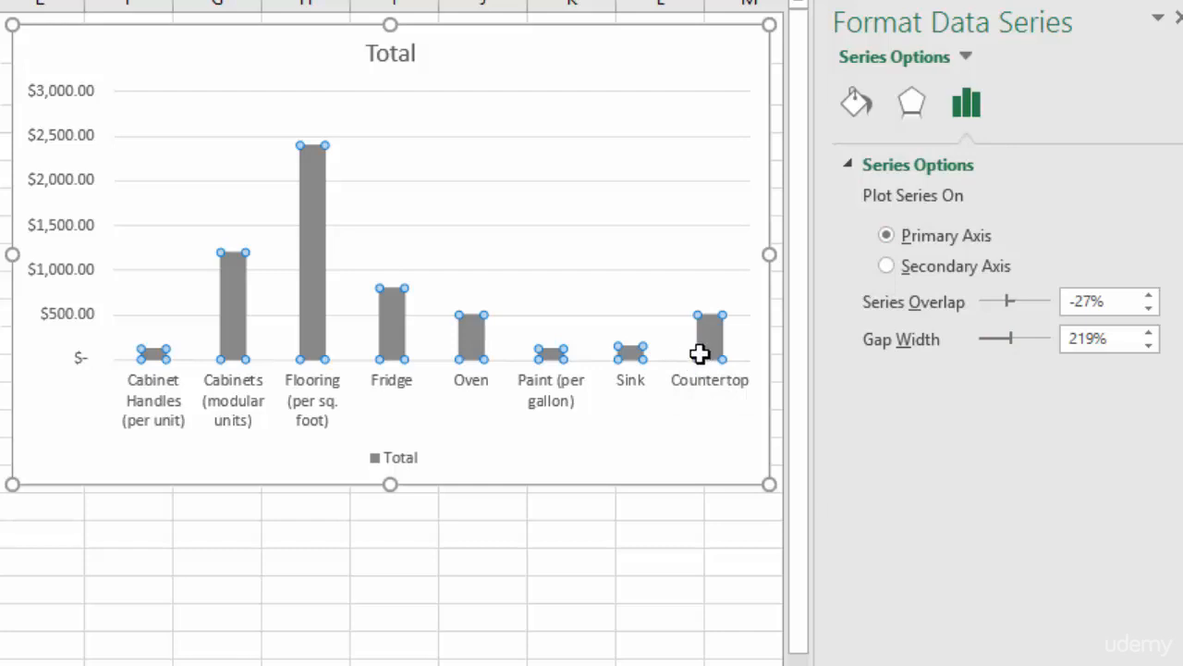
drag(1010, 338, 992, 339)
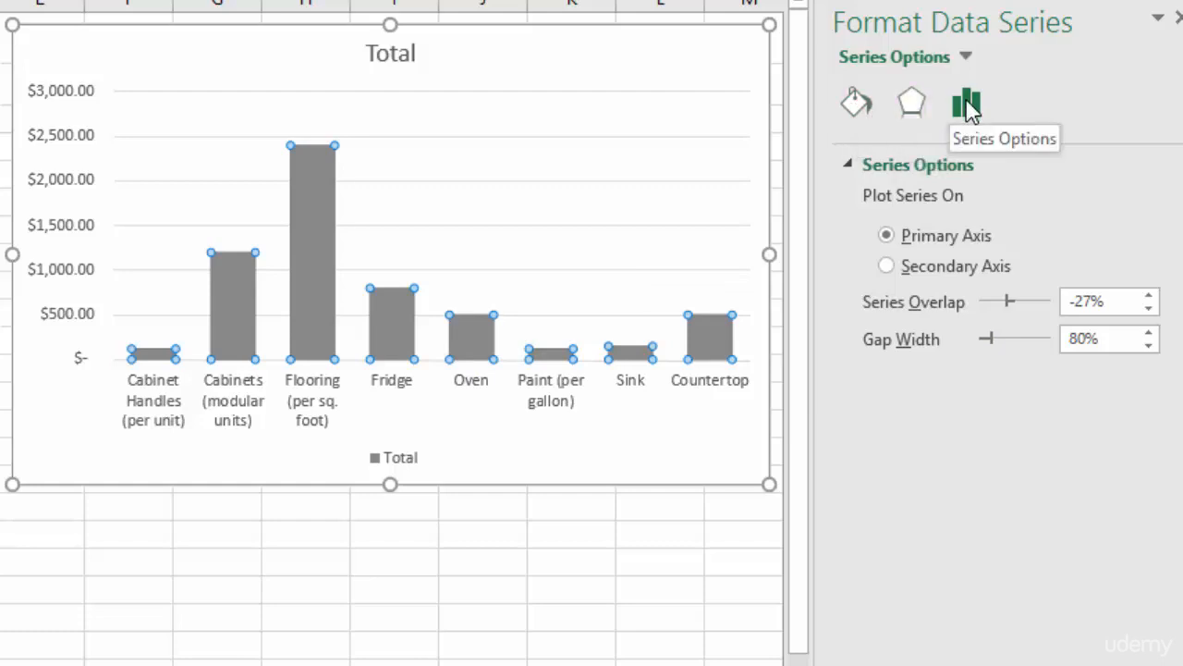
click(858, 107)
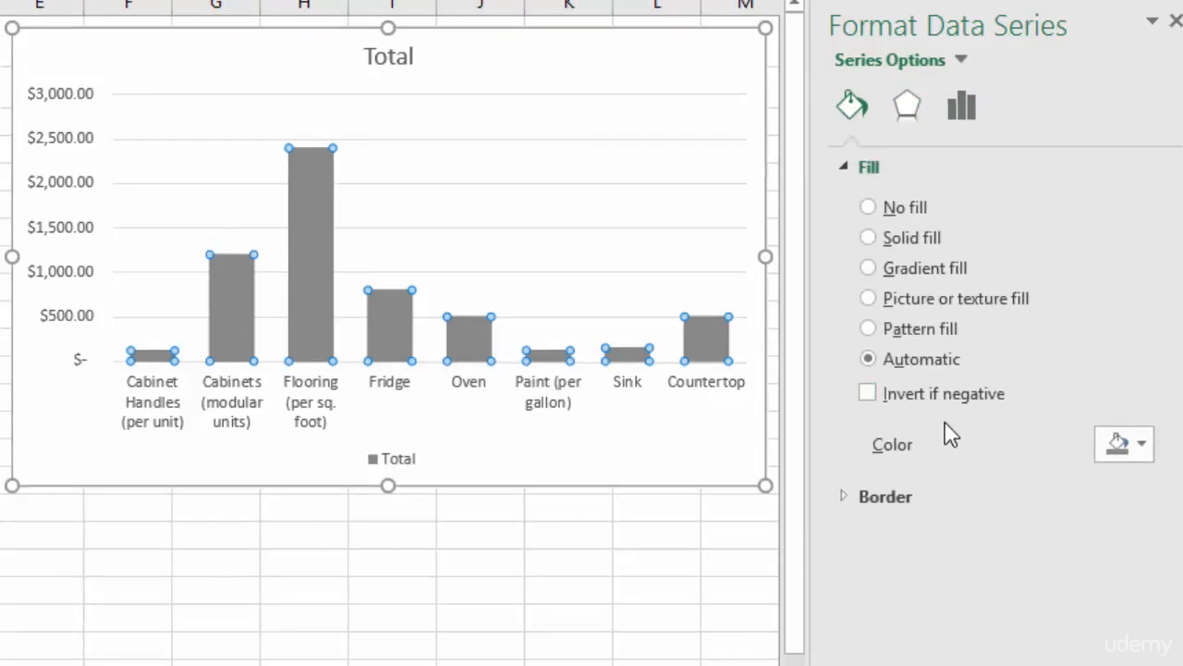
click(1176, 20)
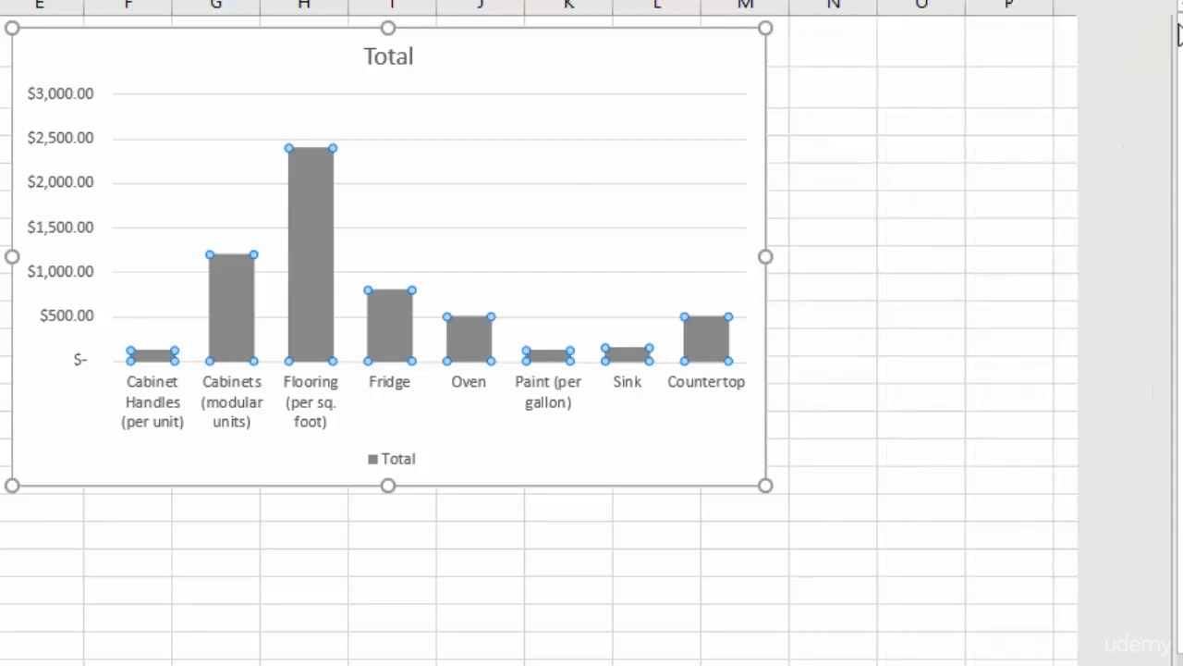
Step: Remove the Quantity and Cost series from the chart's data source, keeping only Total
right_click(489, 198)
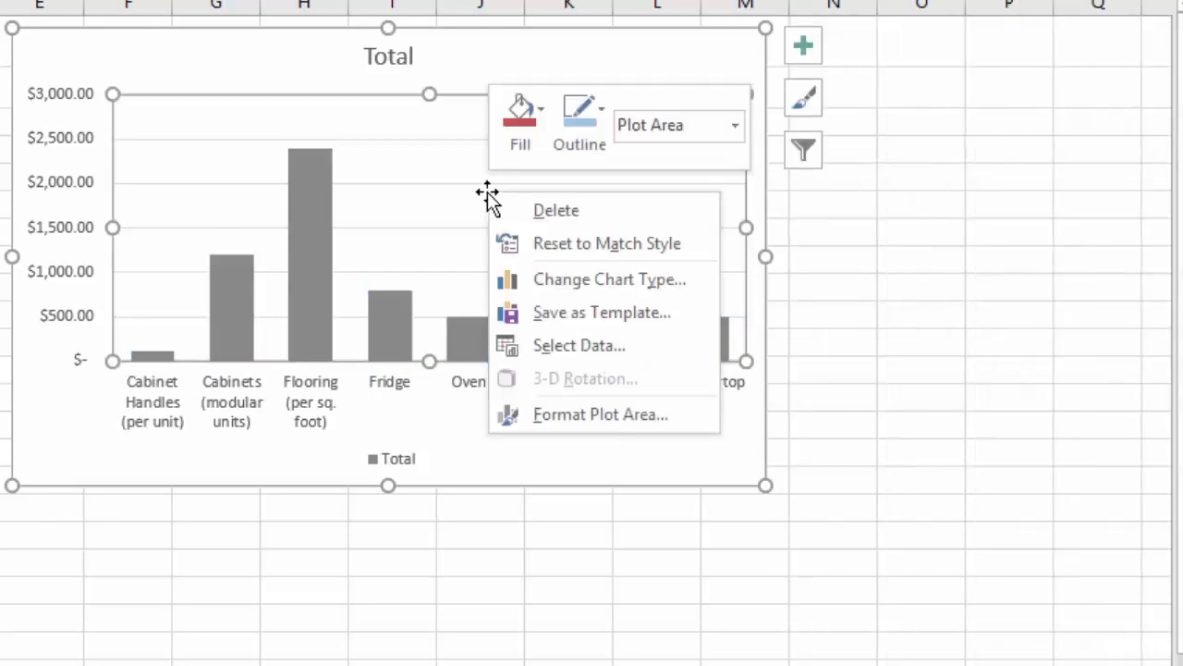
click(557, 345)
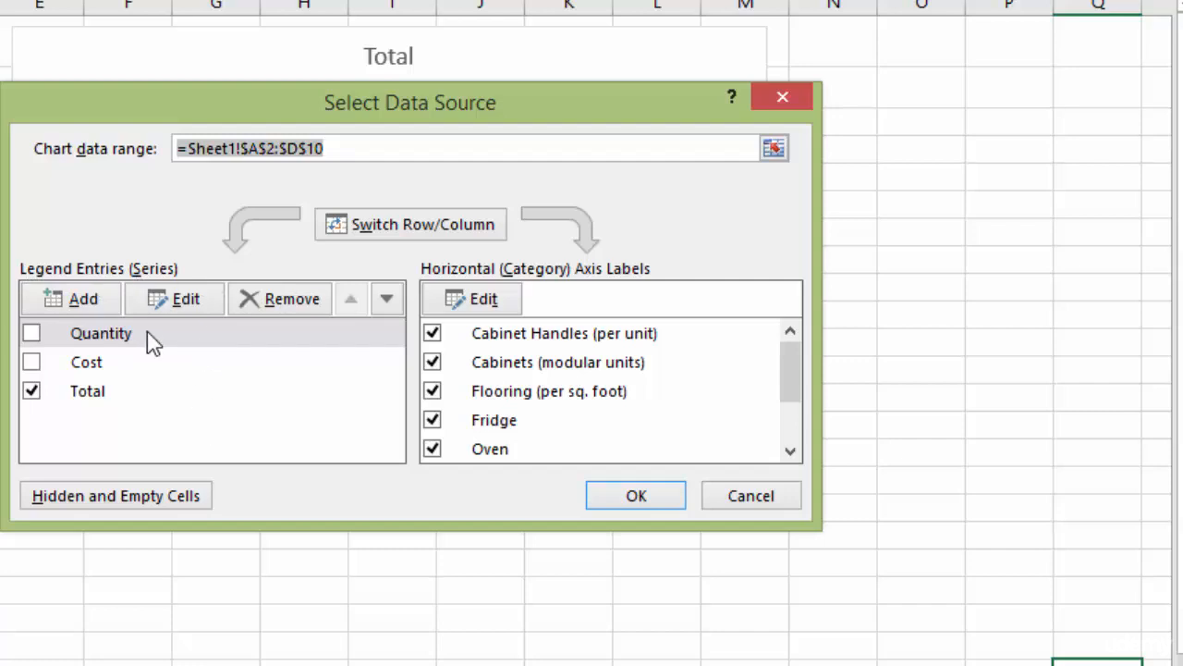
click(89, 342)
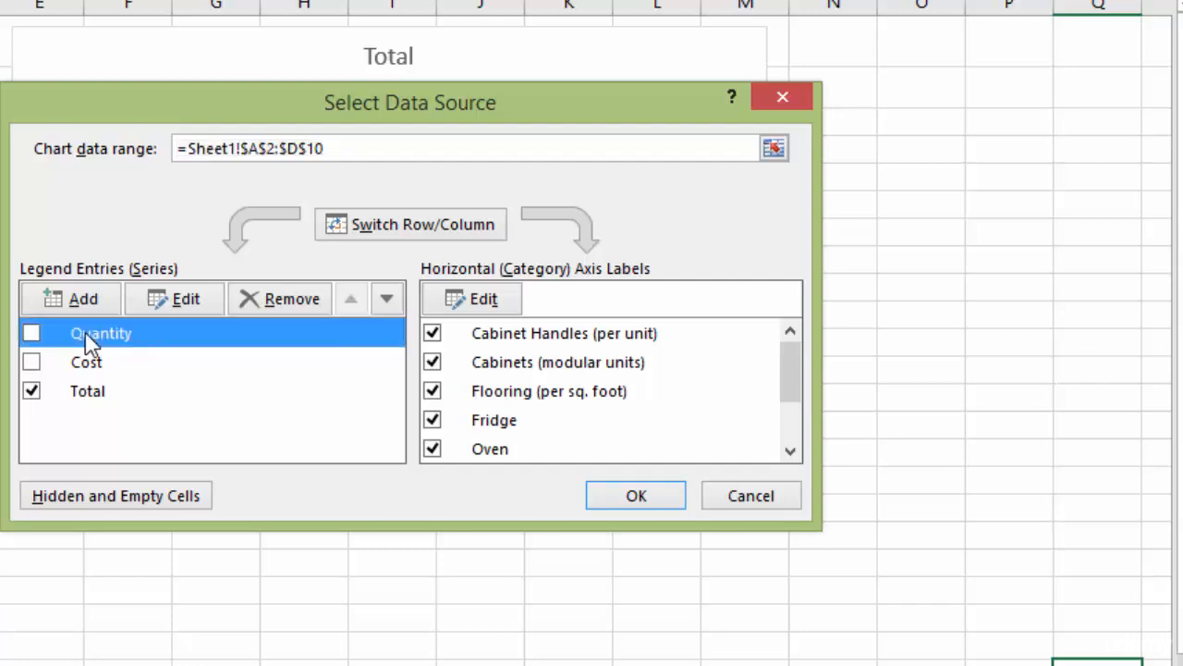
click(277, 303)
click(102, 344)
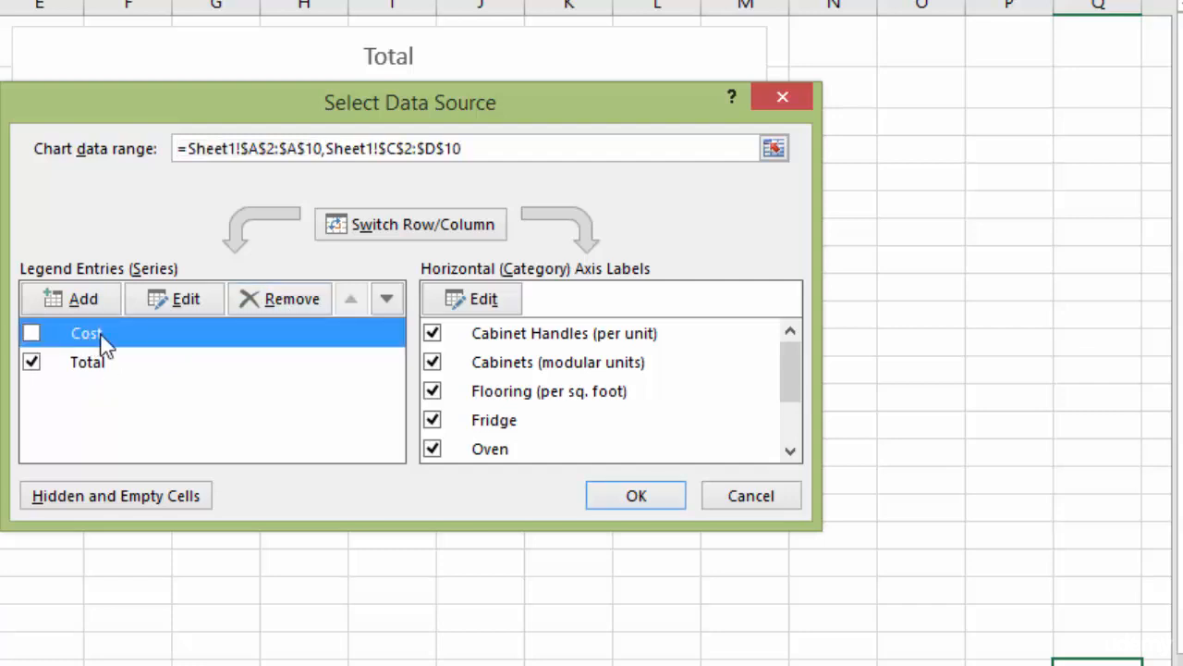
click(282, 299)
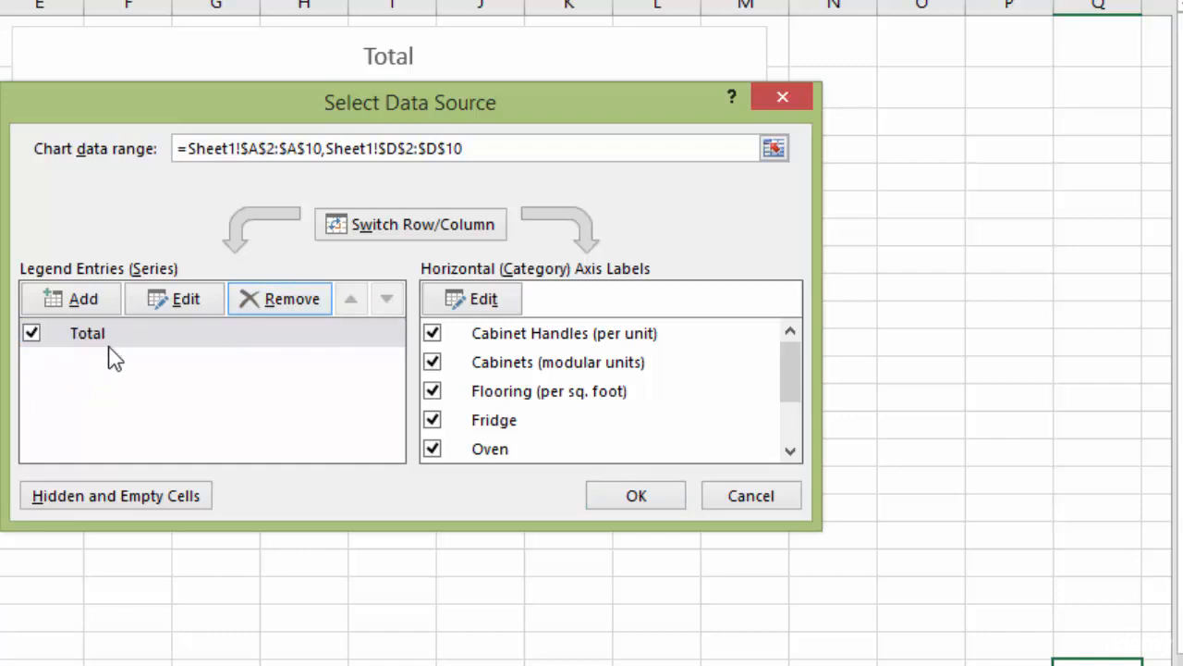
click(633, 496)
Step: Format the Total data series so that its fill colors vary by point
click(297, 171)
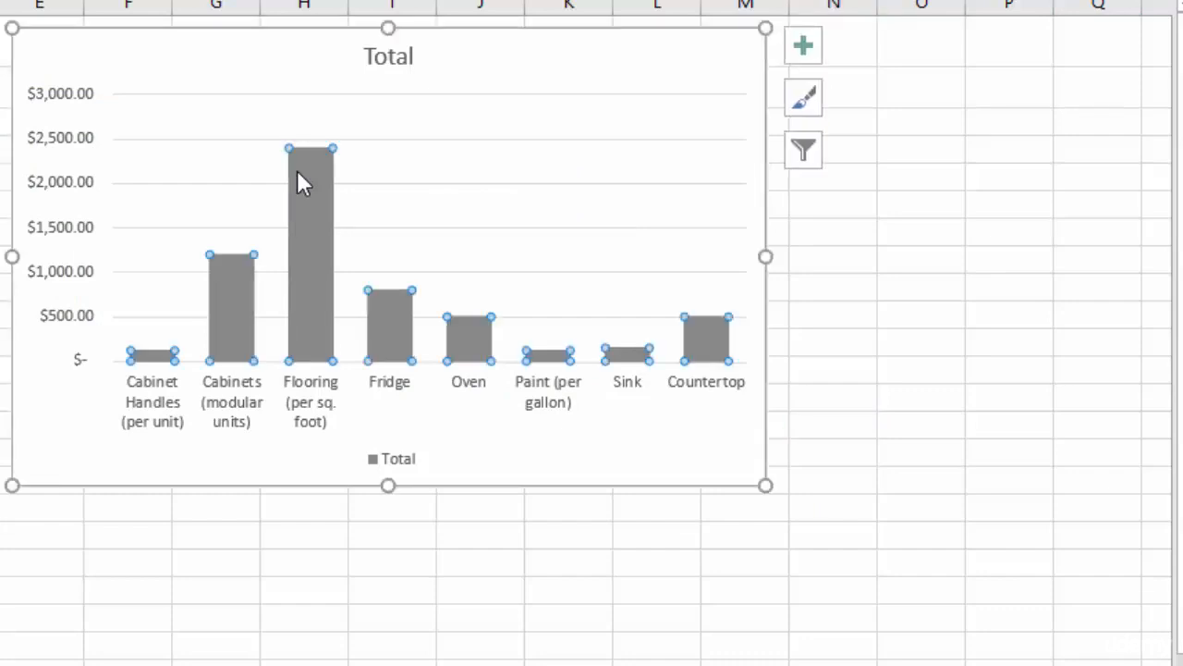
right_click(310, 174)
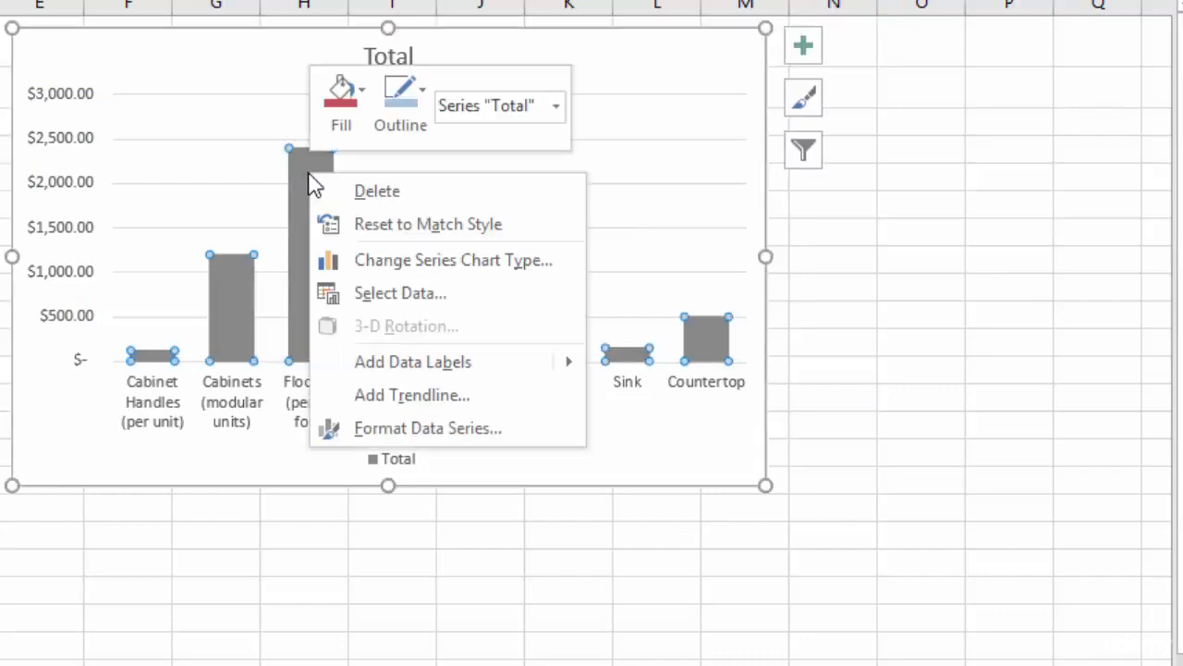
click(409, 432)
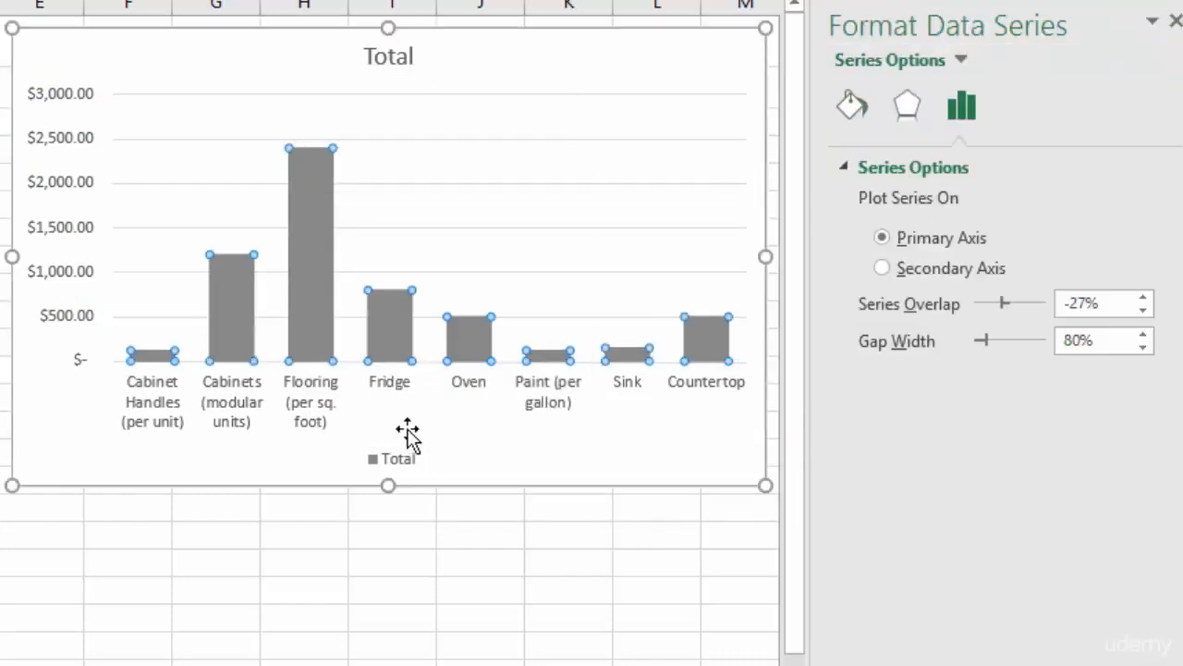
click(855, 108)
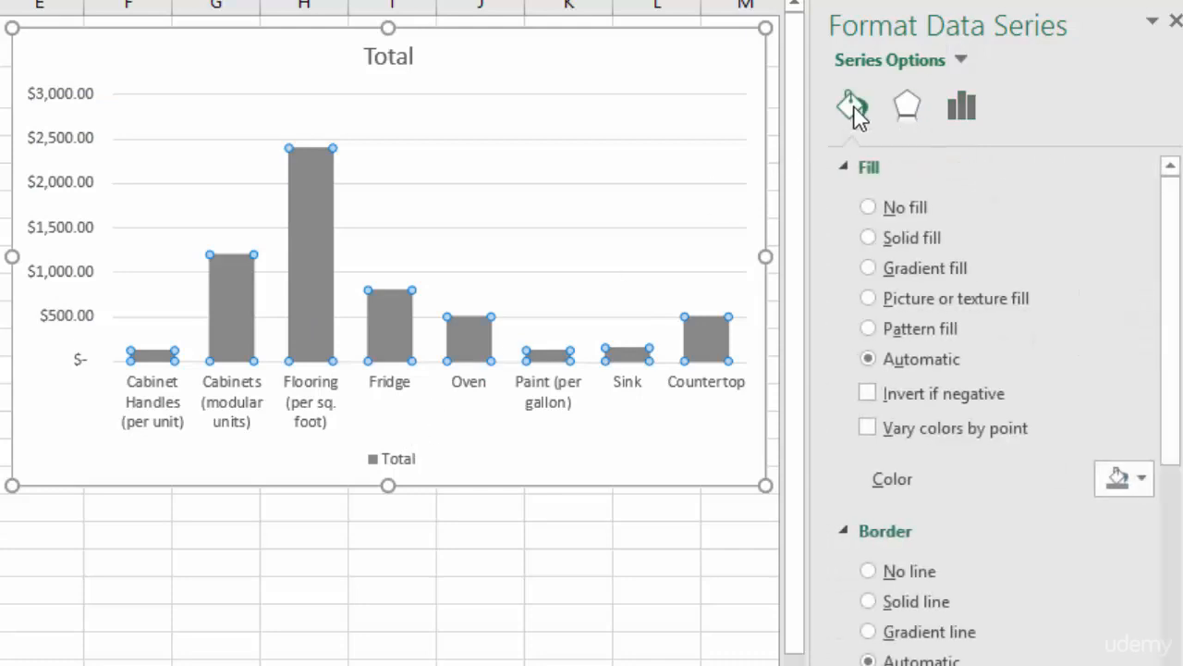
click(868, 427)
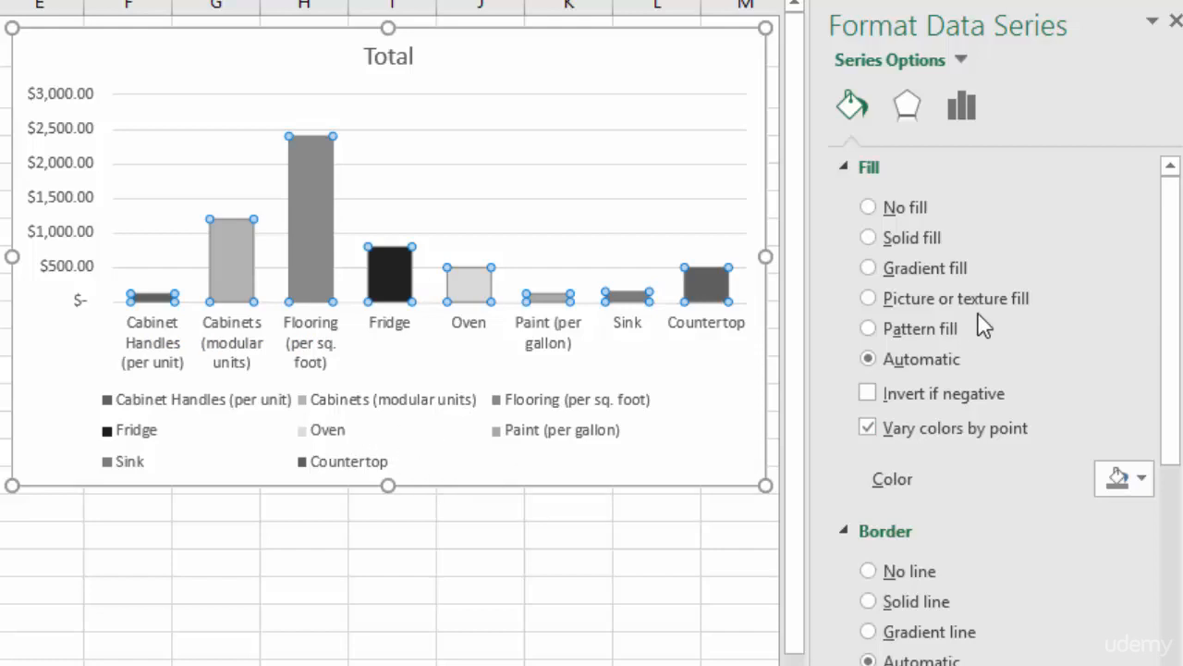
Step: Close the series formatting options and apply the colorful Color 1 palette to the column chart
click(1176, 20)
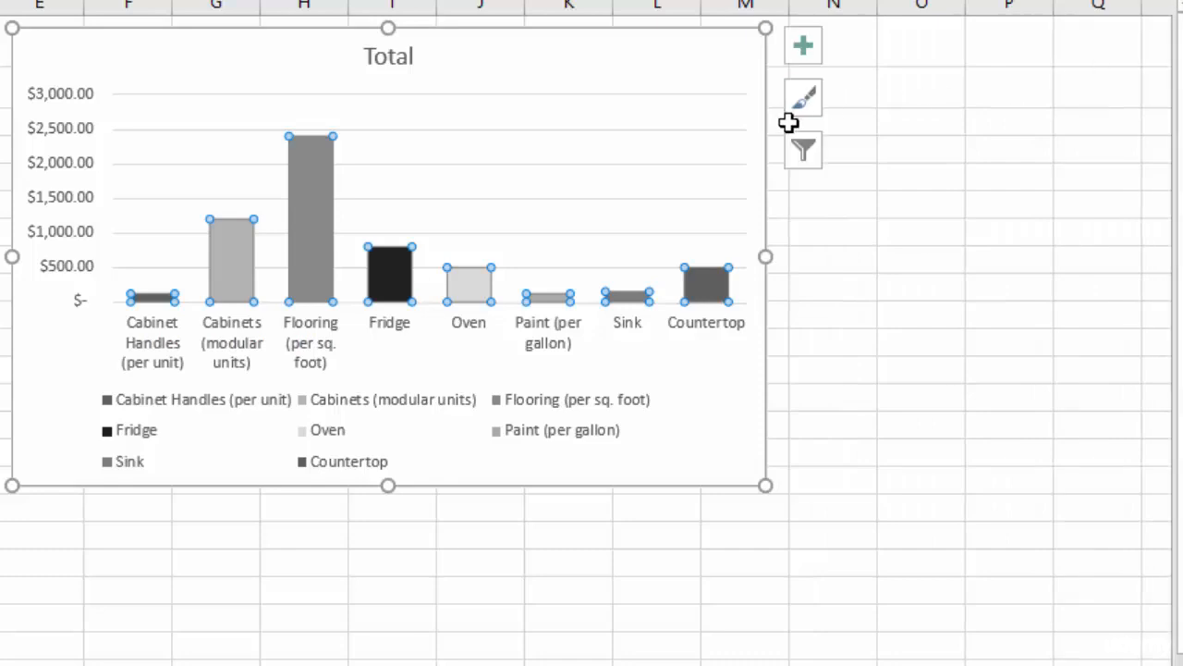
click(808, 104)
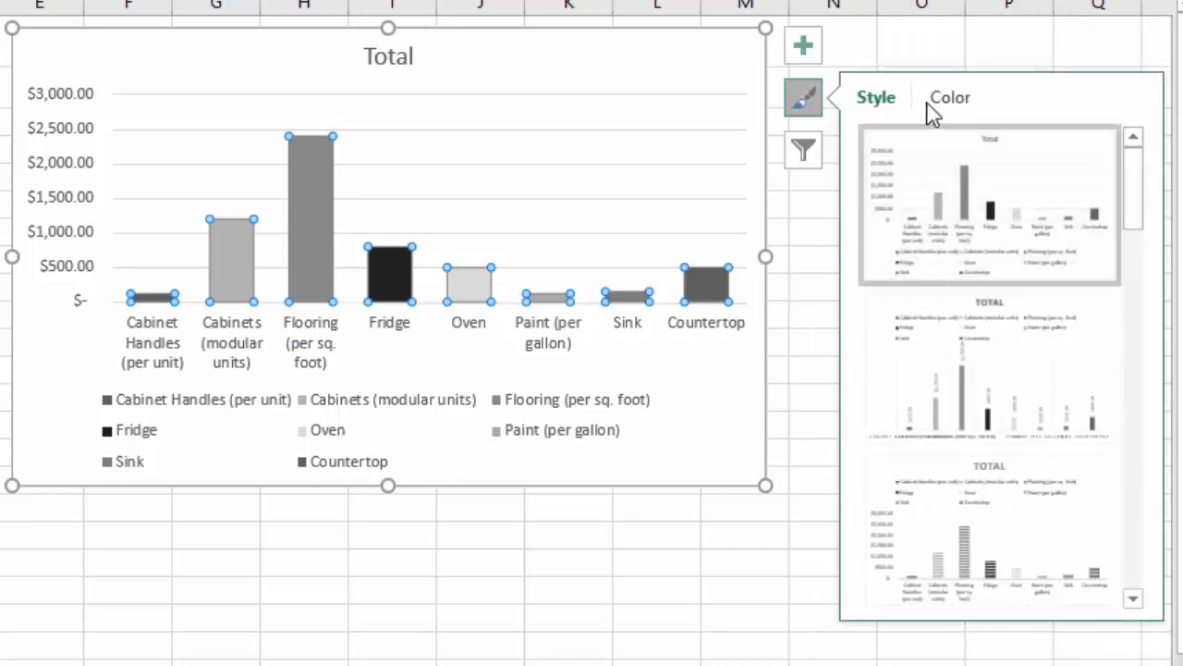
click(966, 104)
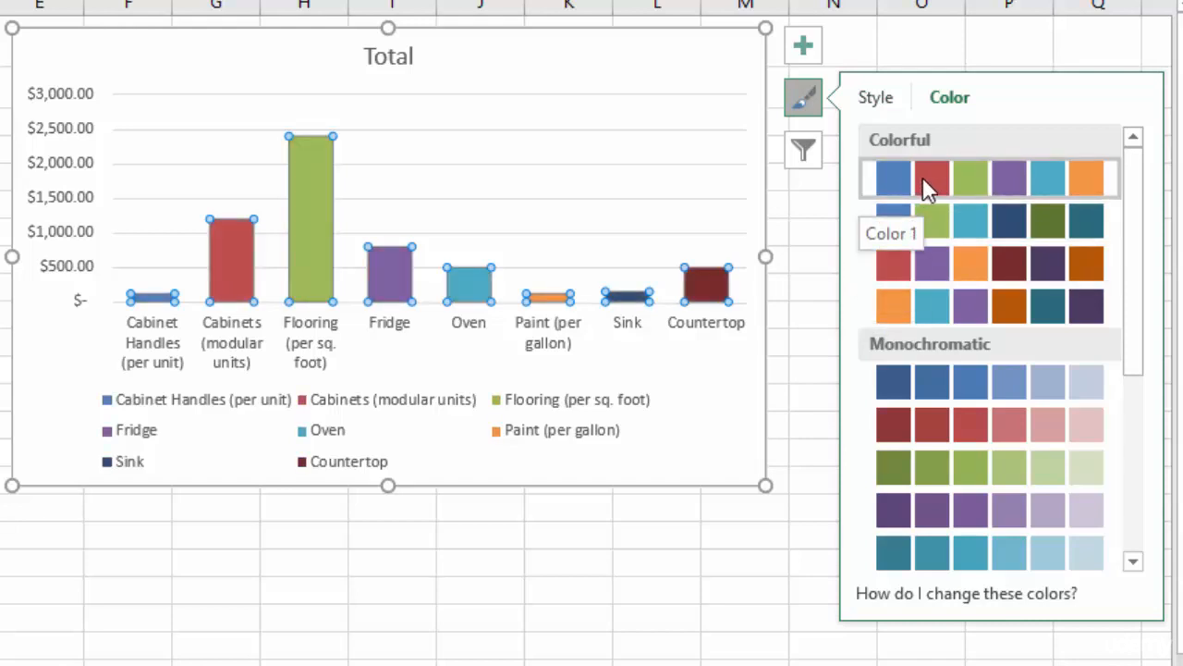
click(804, 100)
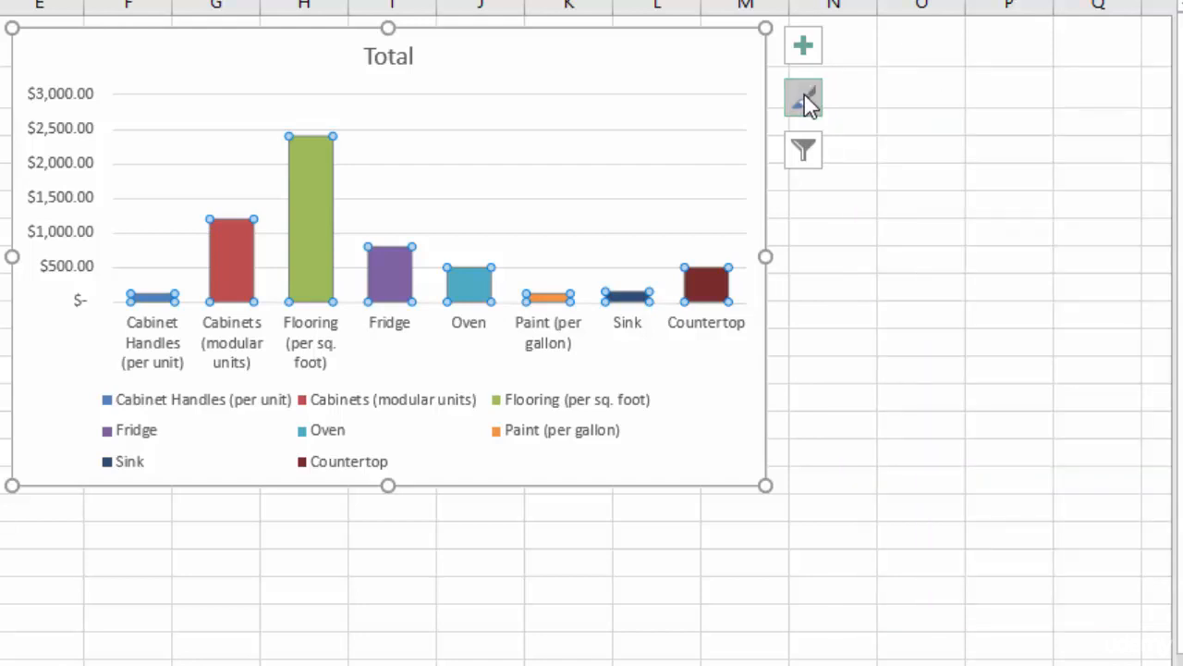
Step: Remove the legend from the column chart
click(319, 440)
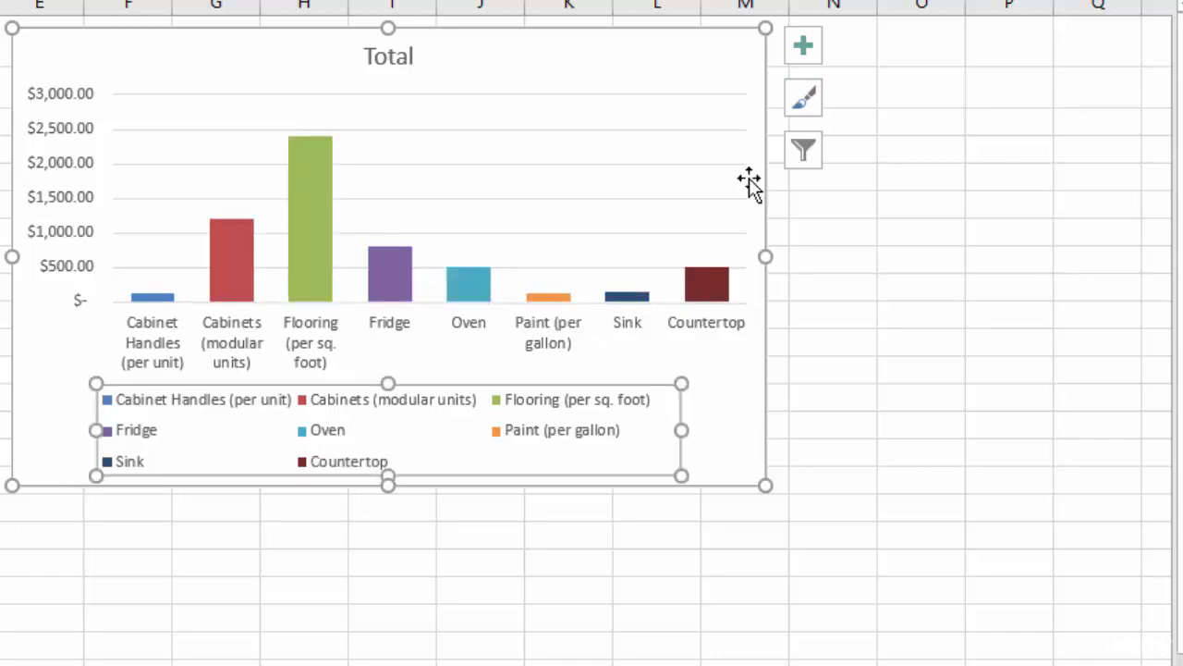
click(805, 50)
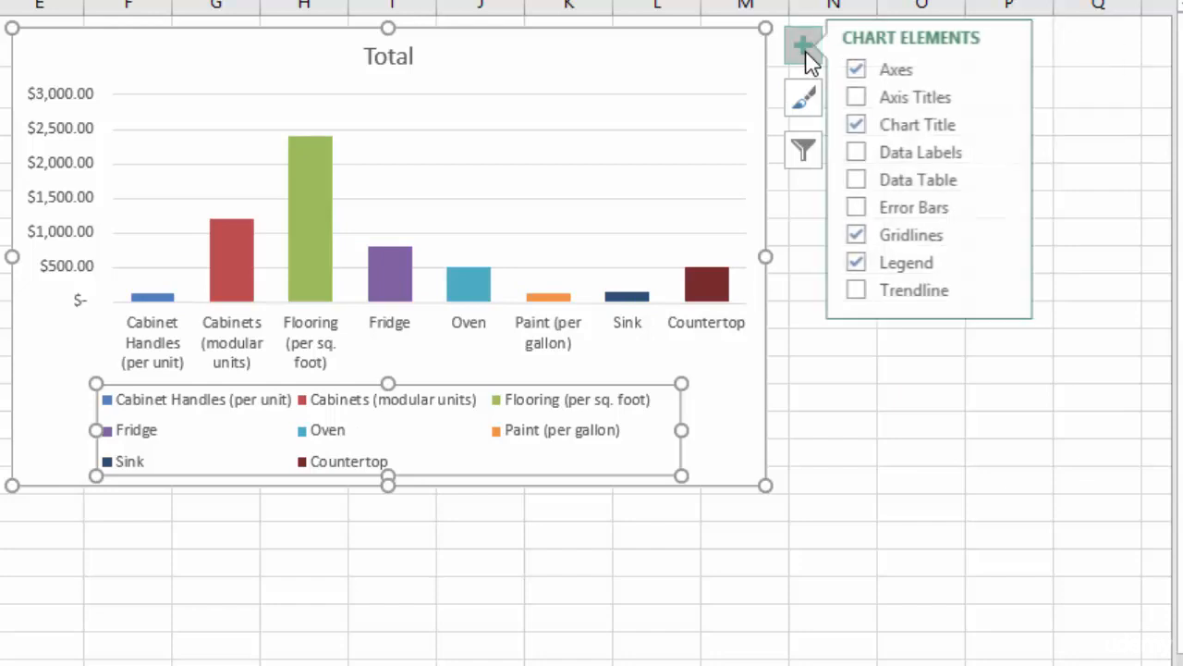
click(870, 265)
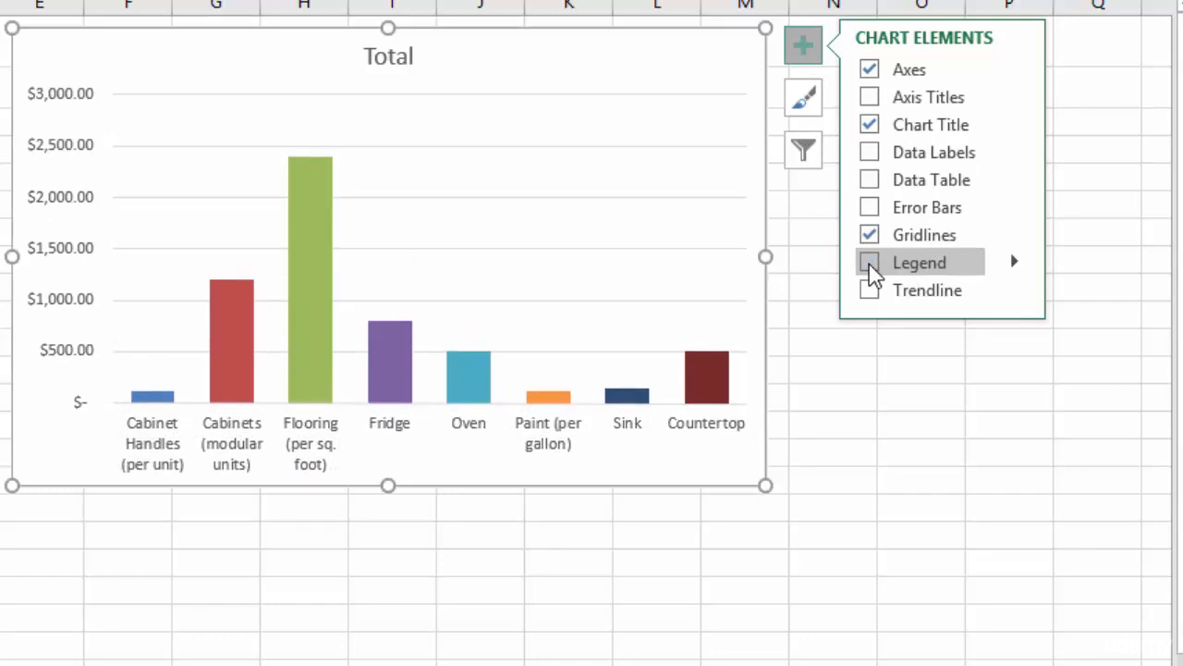
click(804, 48)
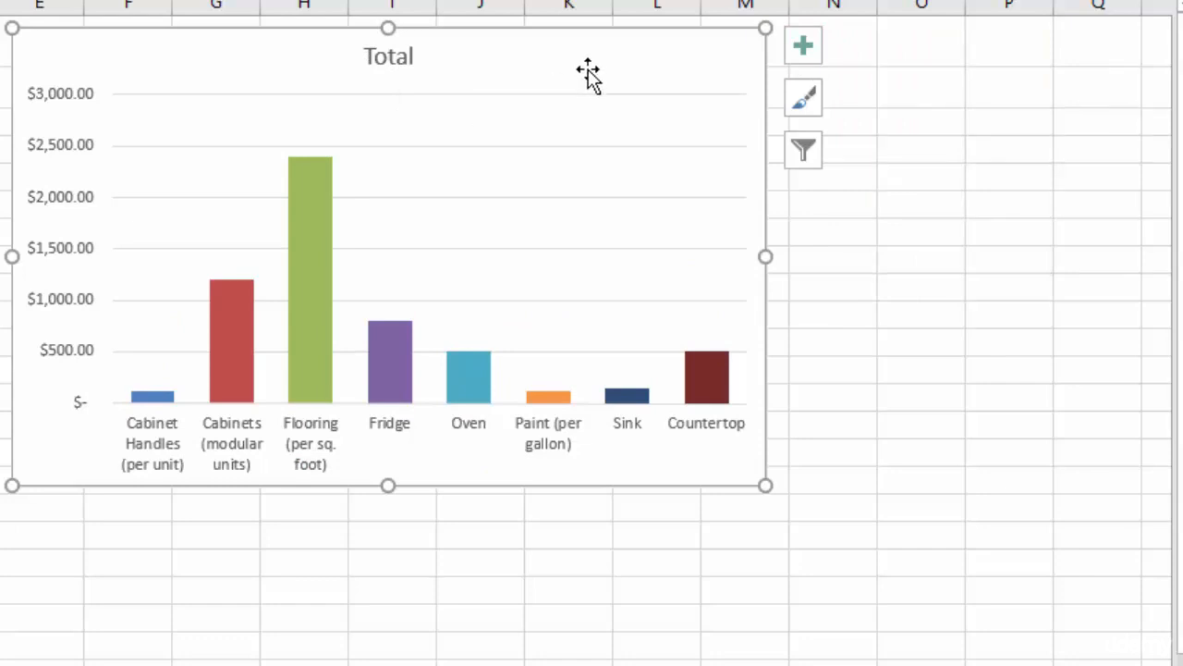
Step: Shift the chart slightly on the sheet and try widening it to column O, undoing only the widening
mouse_move(589, 58)
mouse_down()
mouse_move(639, 63)
mouse_move(589, 58)
mouse_up()
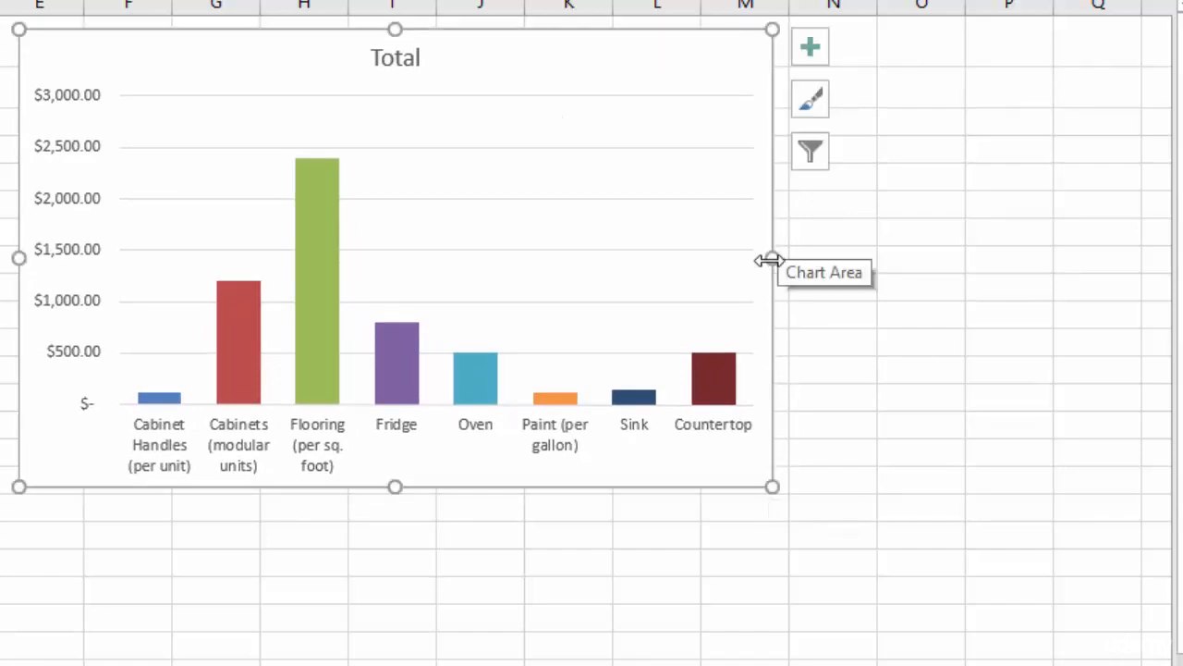
drag(769, 260, 925, 260)
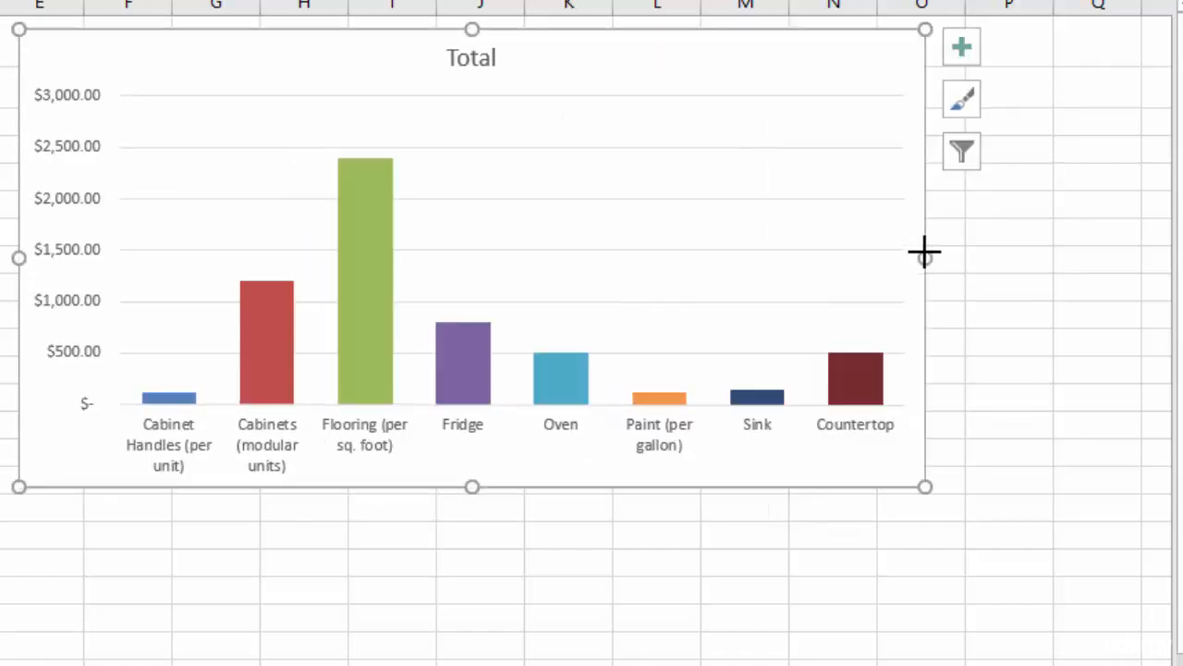
key(ctrl+z)
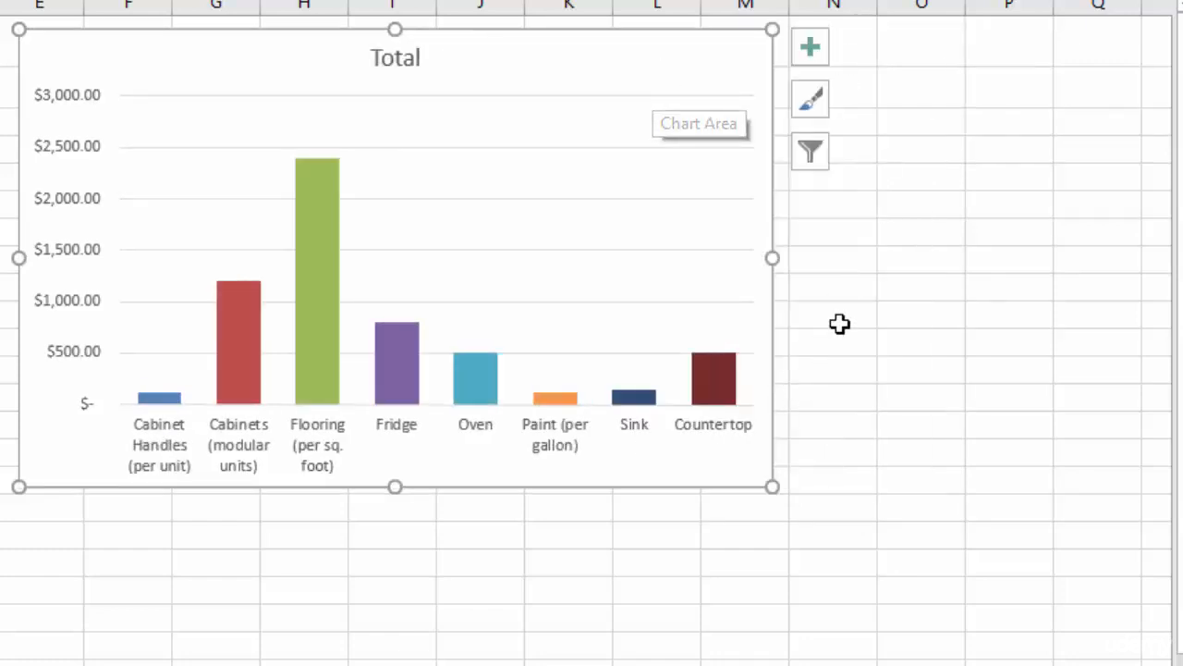
Step: Replace the chart title with "Cost of Different Materials"
click(397, 61)
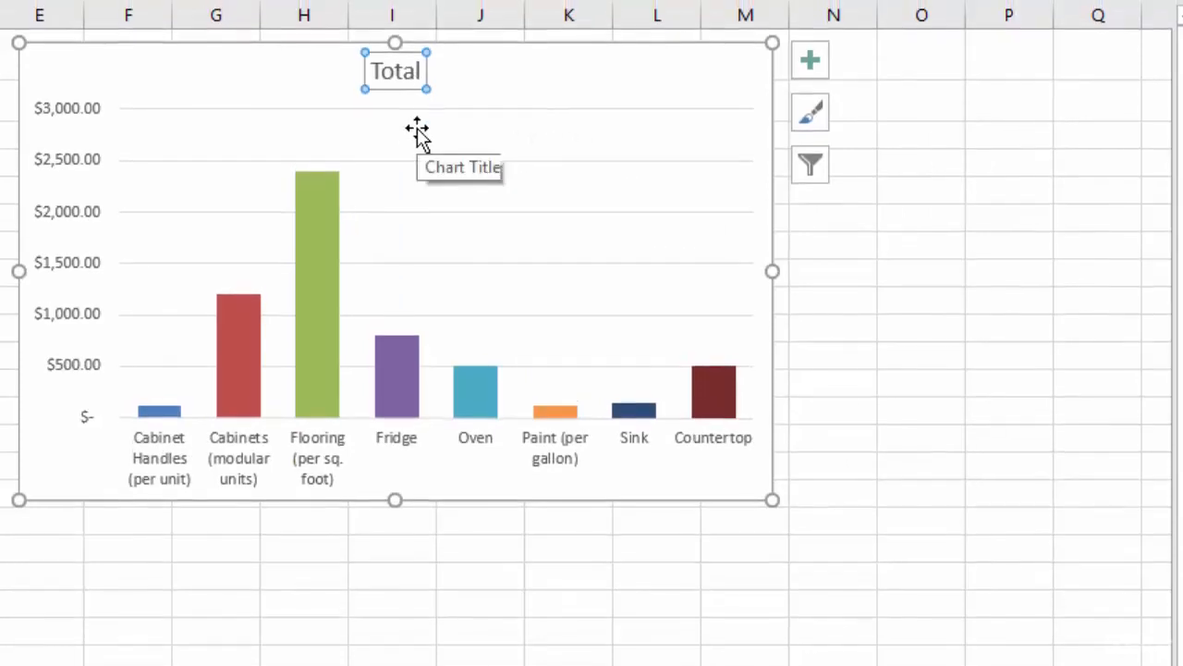
click(392, 60)
double_click(393, 105)
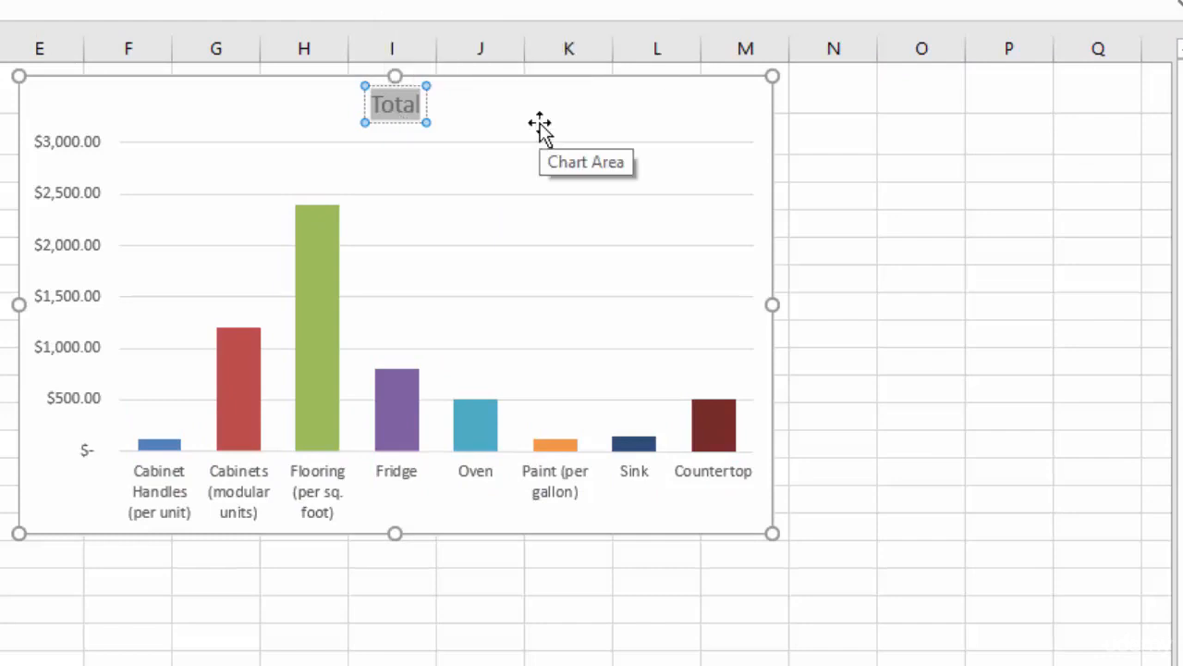
text(Cos)
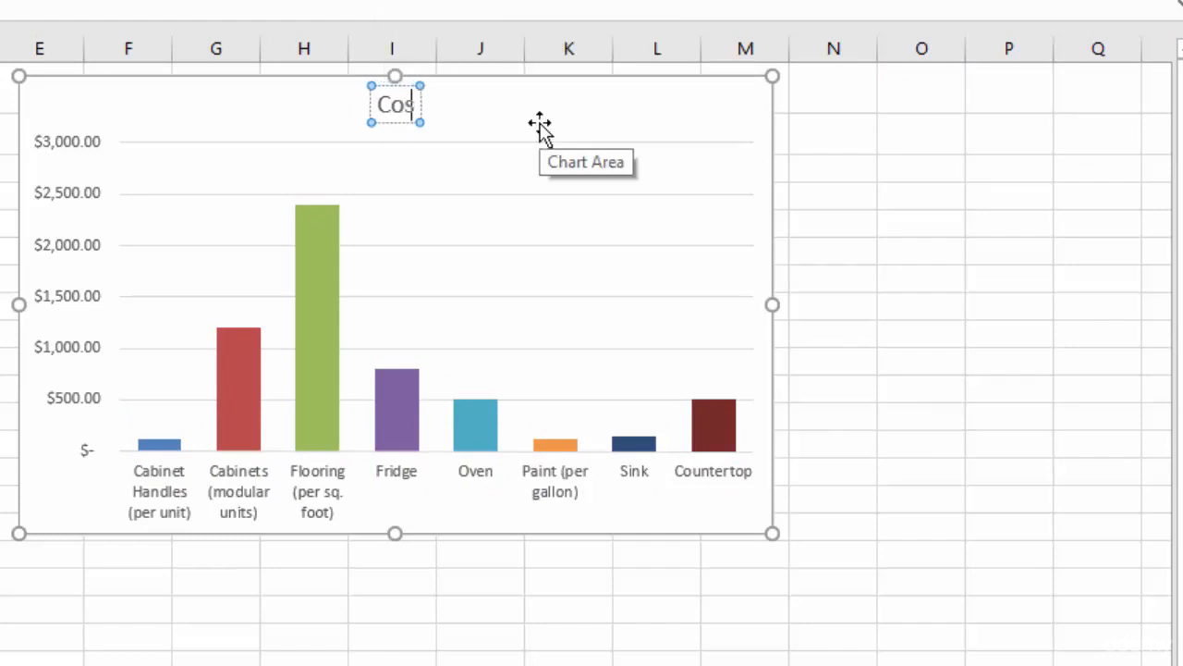
text(t of Differe)
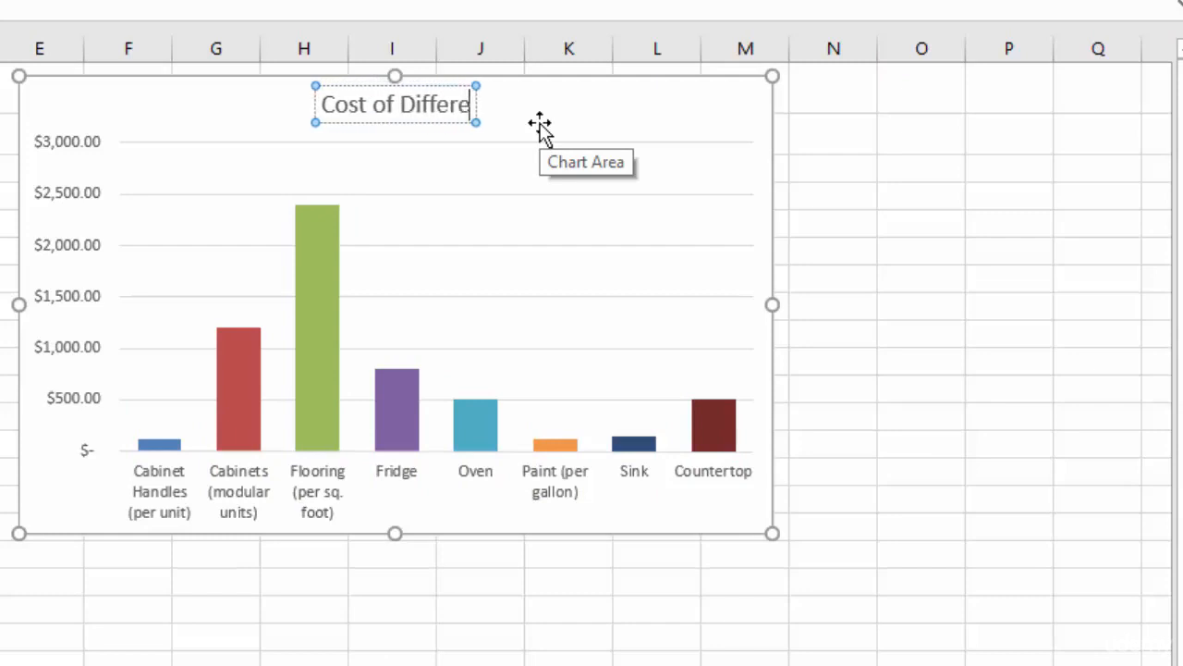
text(nt Materials)
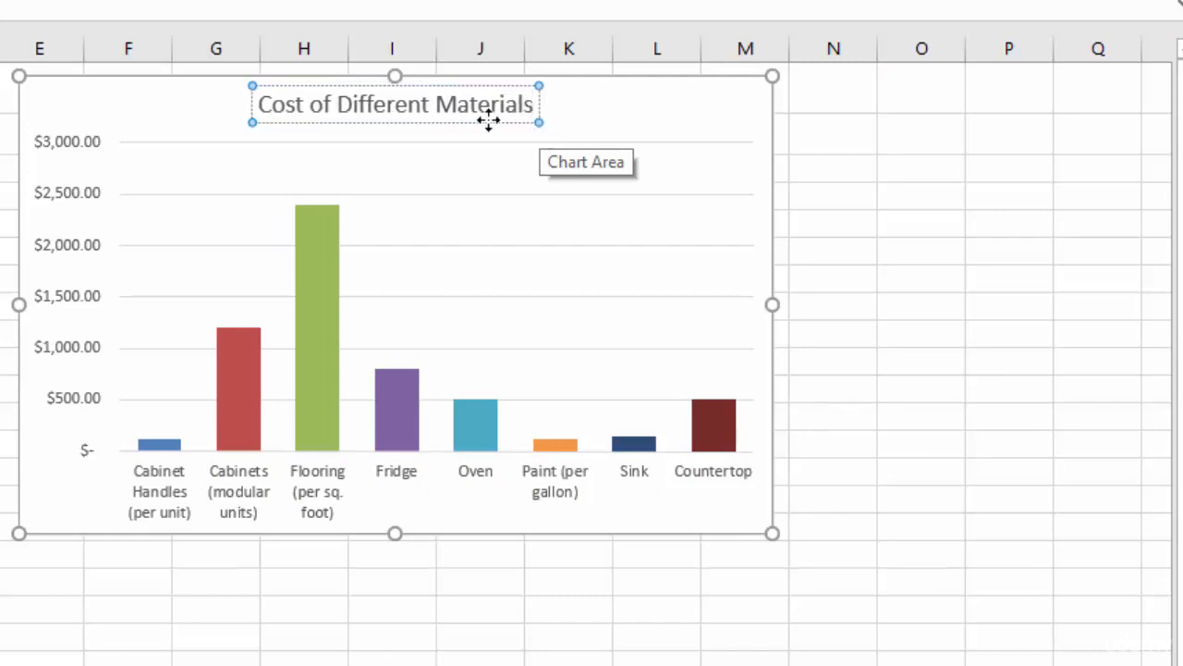
Step: Format the whole chart title as bold with font size 16
double_click(409, 104)
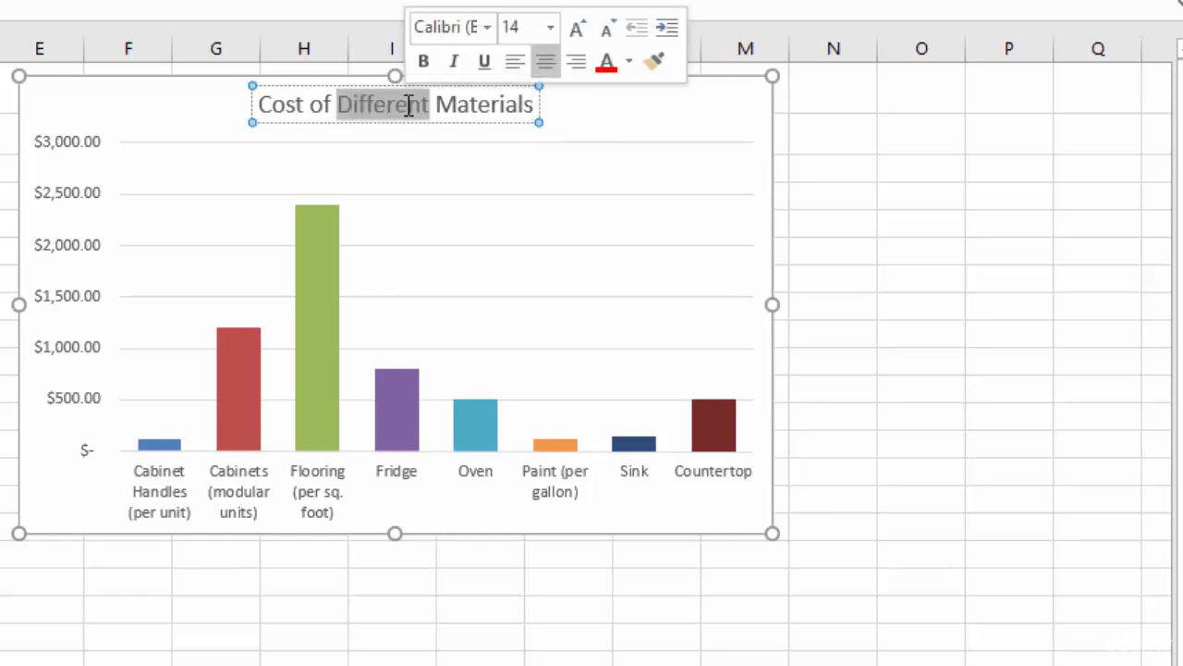
triple_click(448, 104)
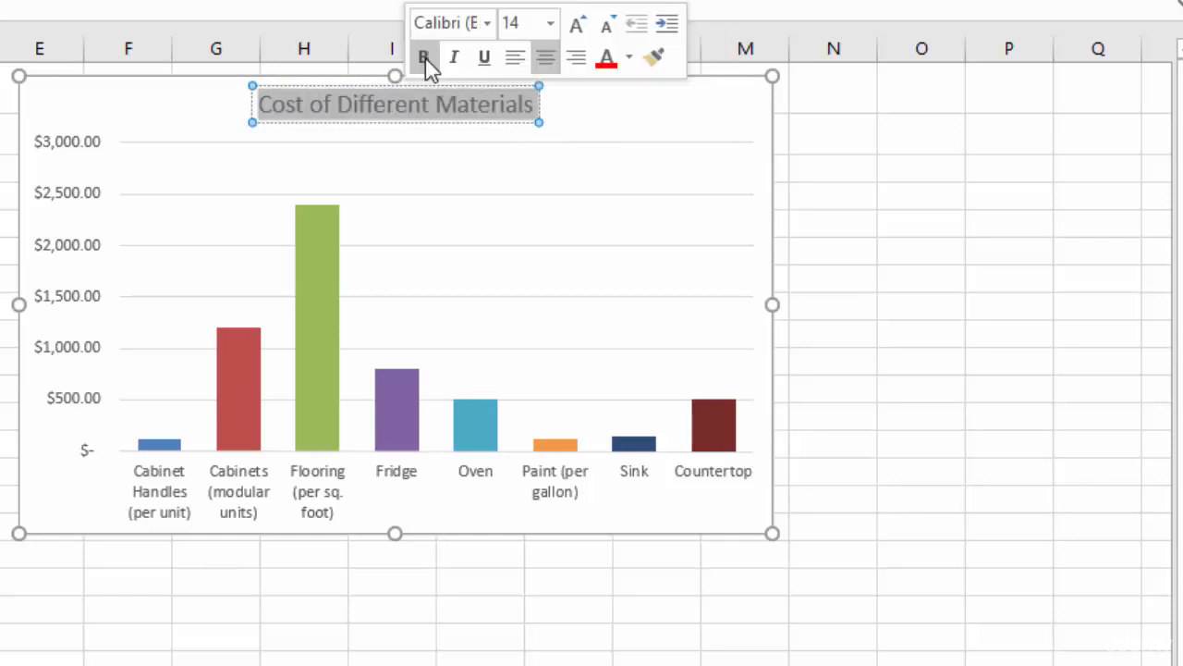
click(424, 59)
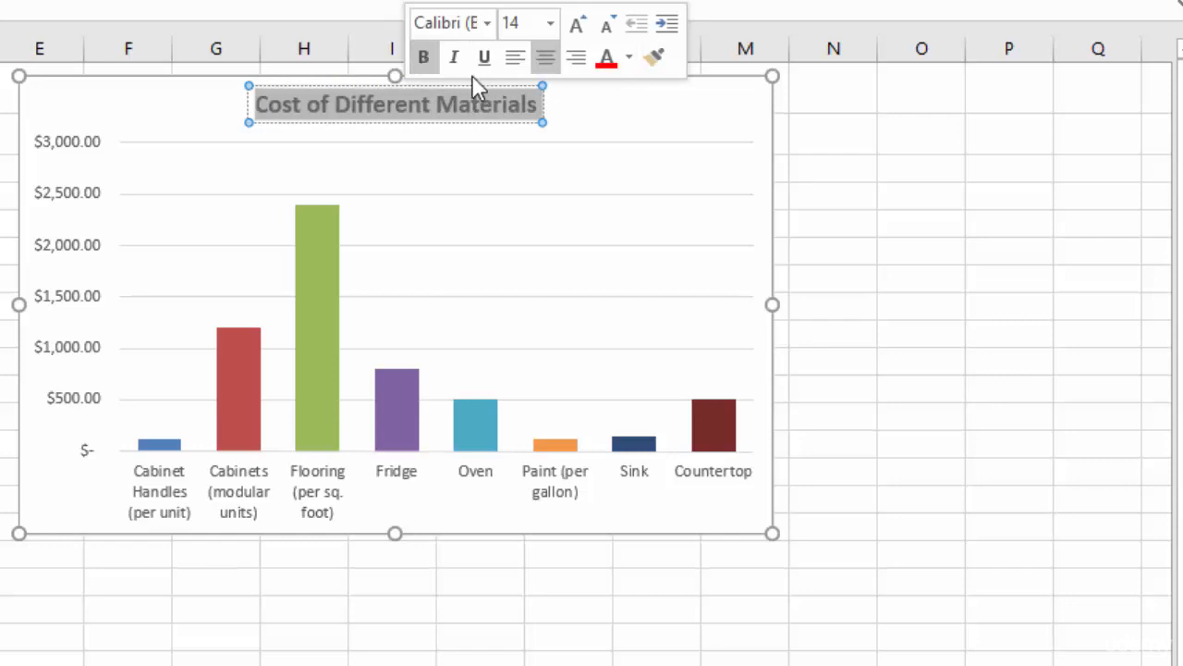
click(551, 24)
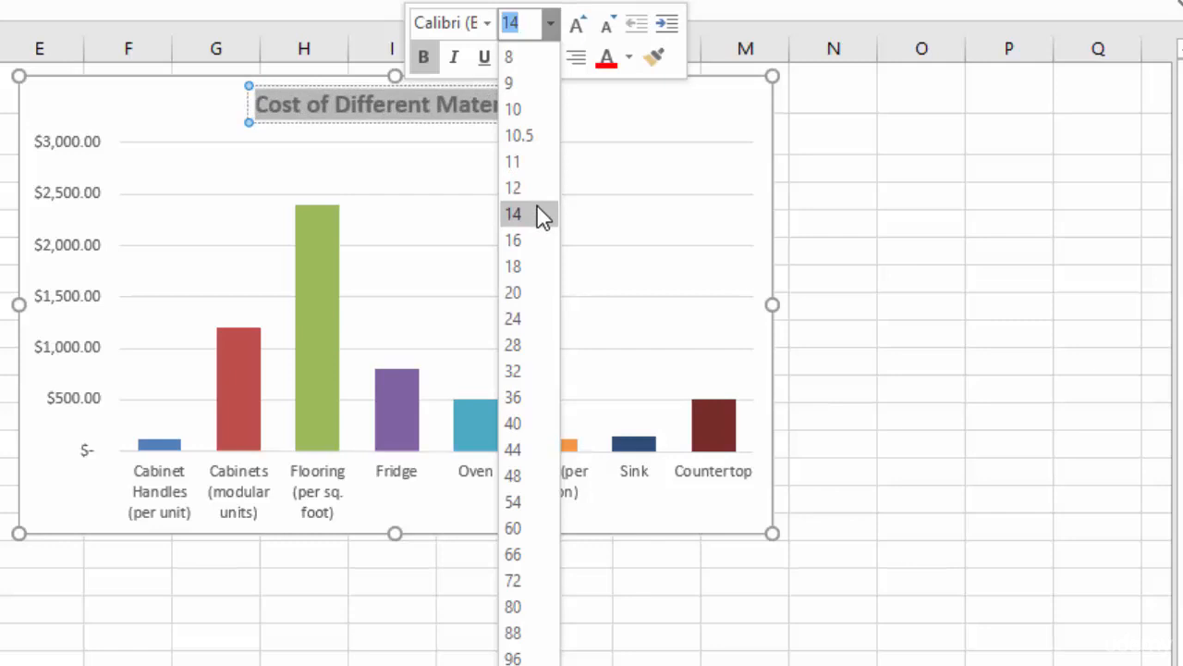
click(539, 243)
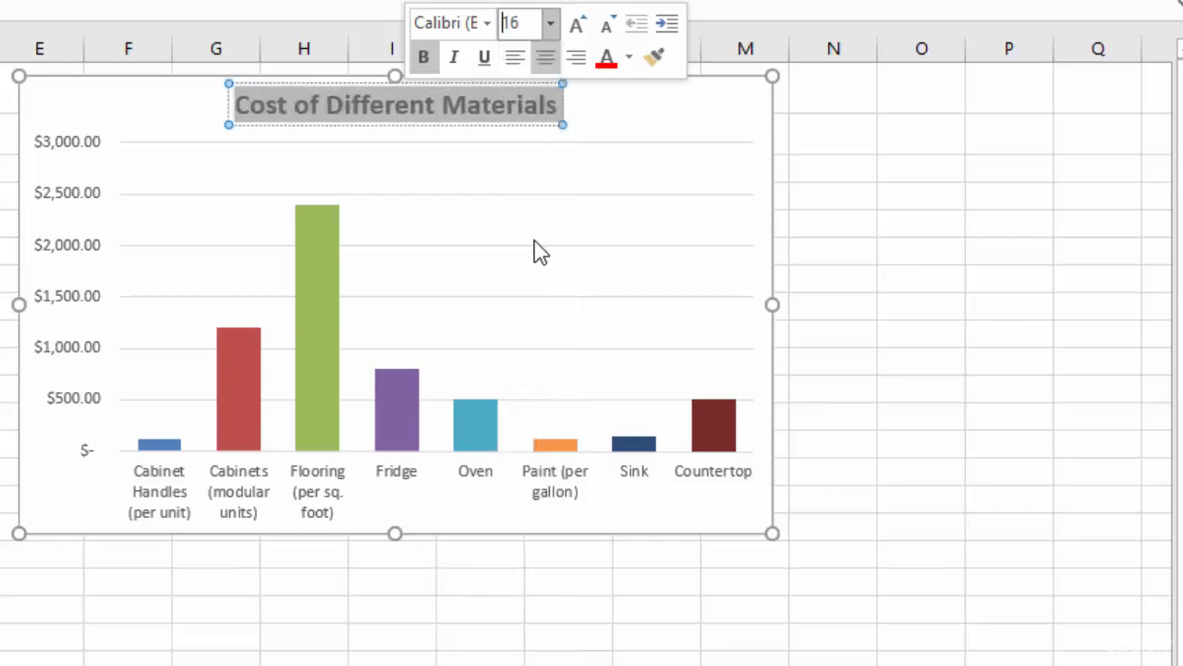
click(687, 130)
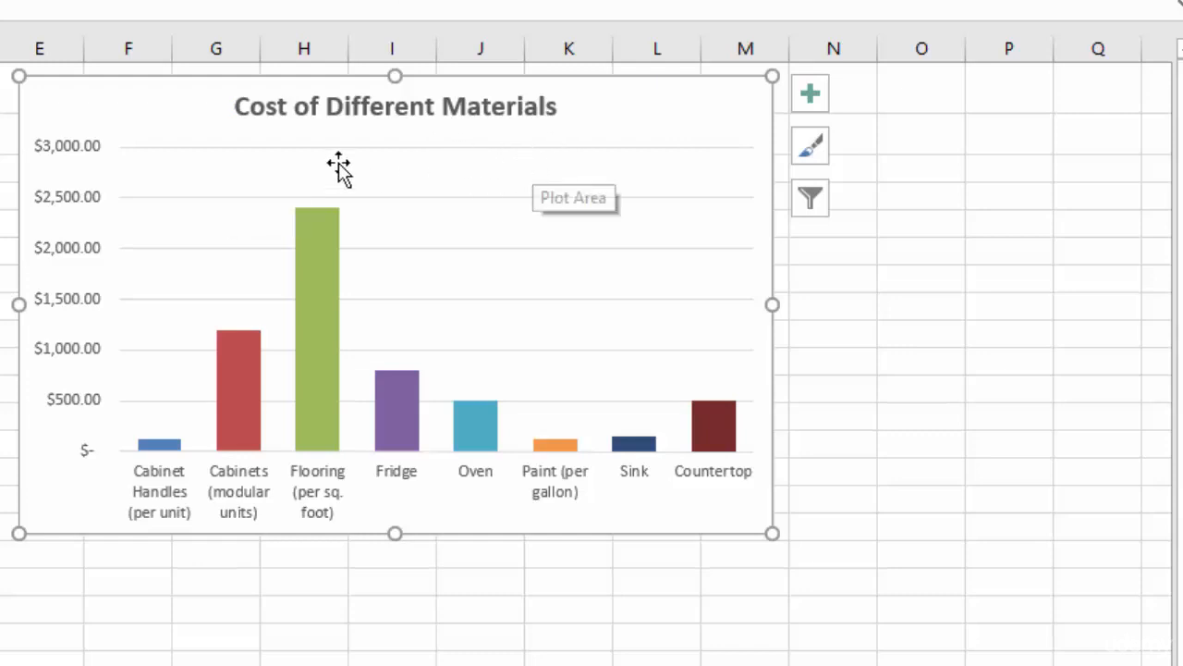
Step: Delete the chart's horizontal gridlines, restore them through the chart elements, and turn them off again
click(163, 203)
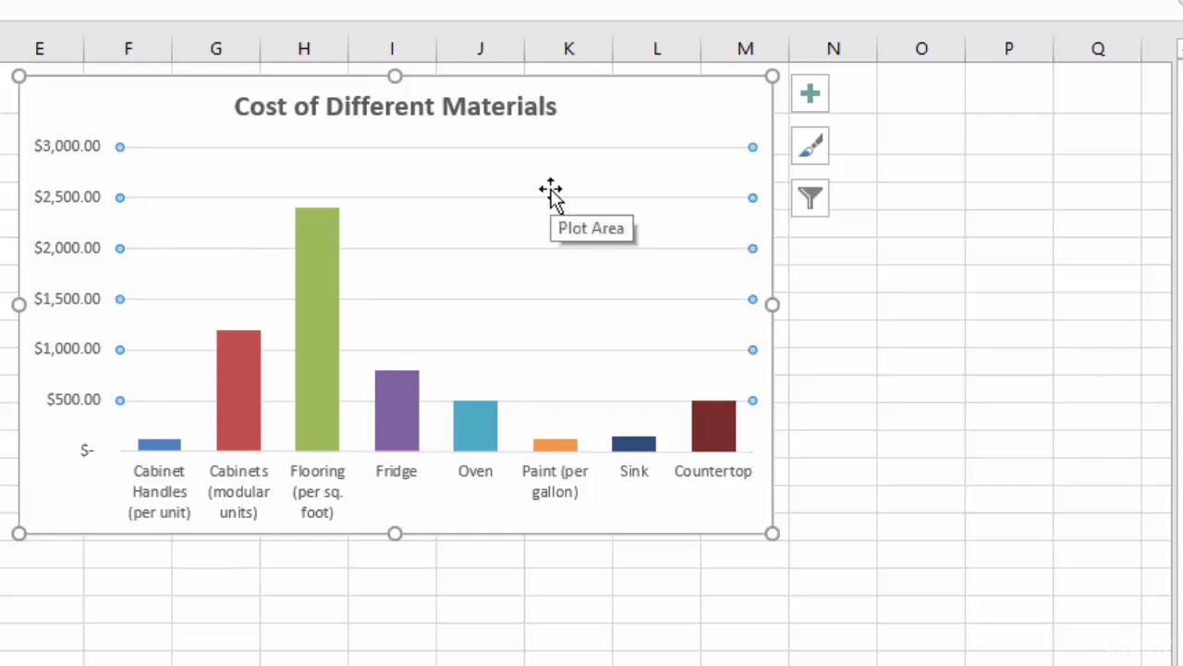
key(Delete)
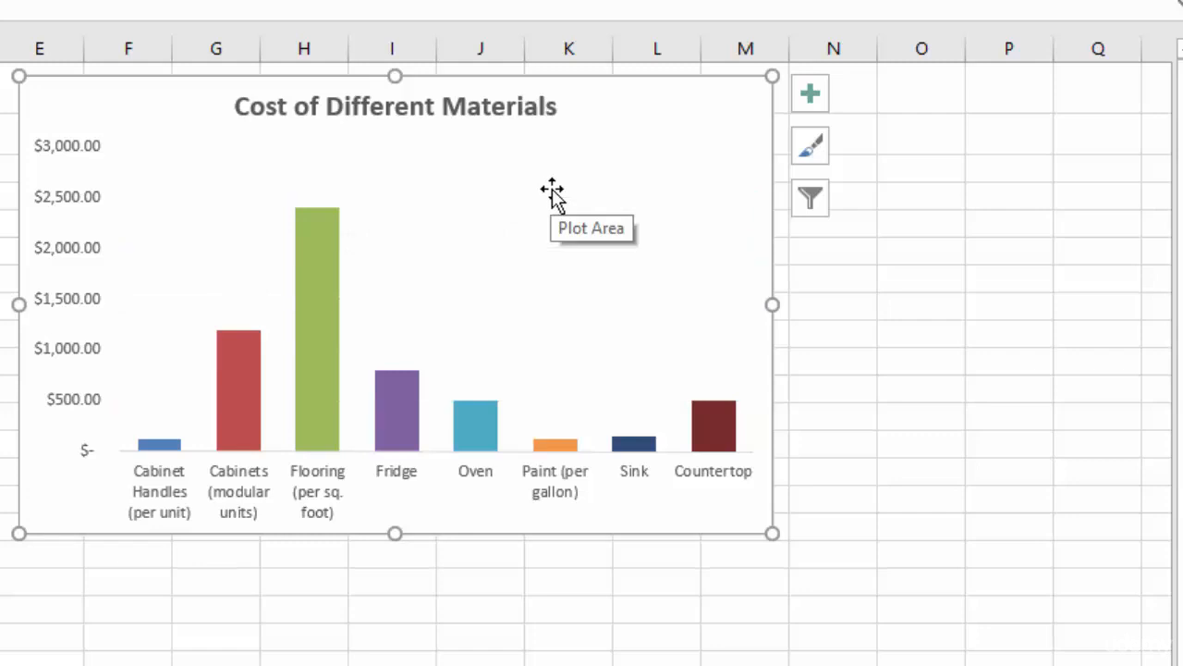
click(808, 96)
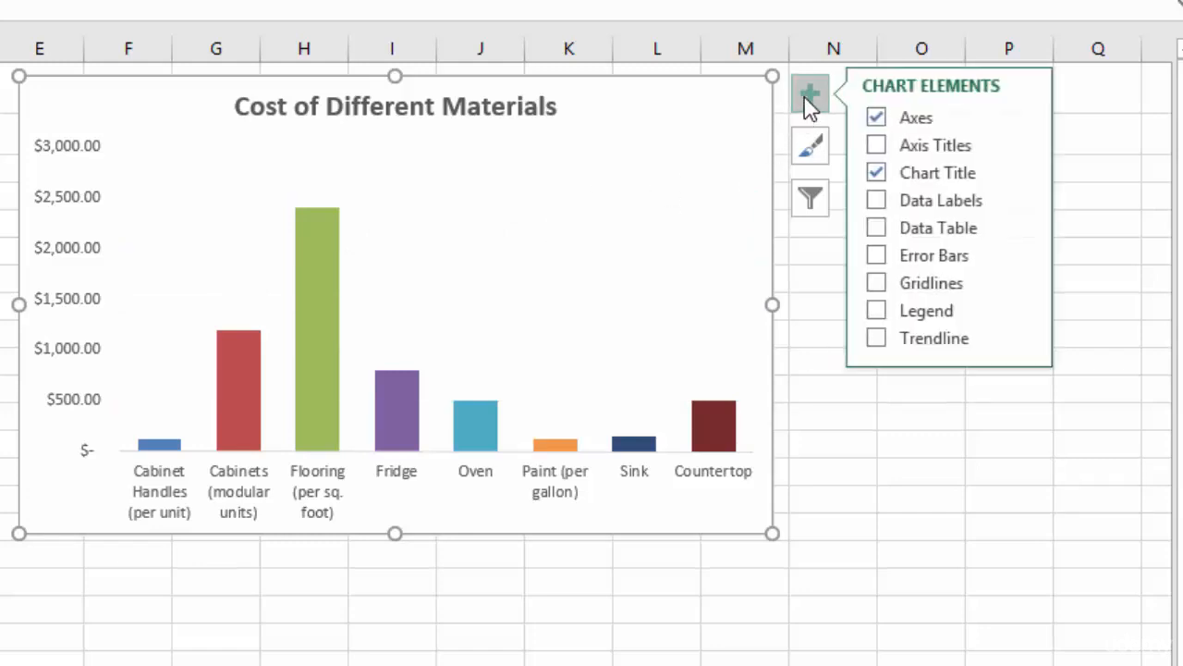
click(877, 284)
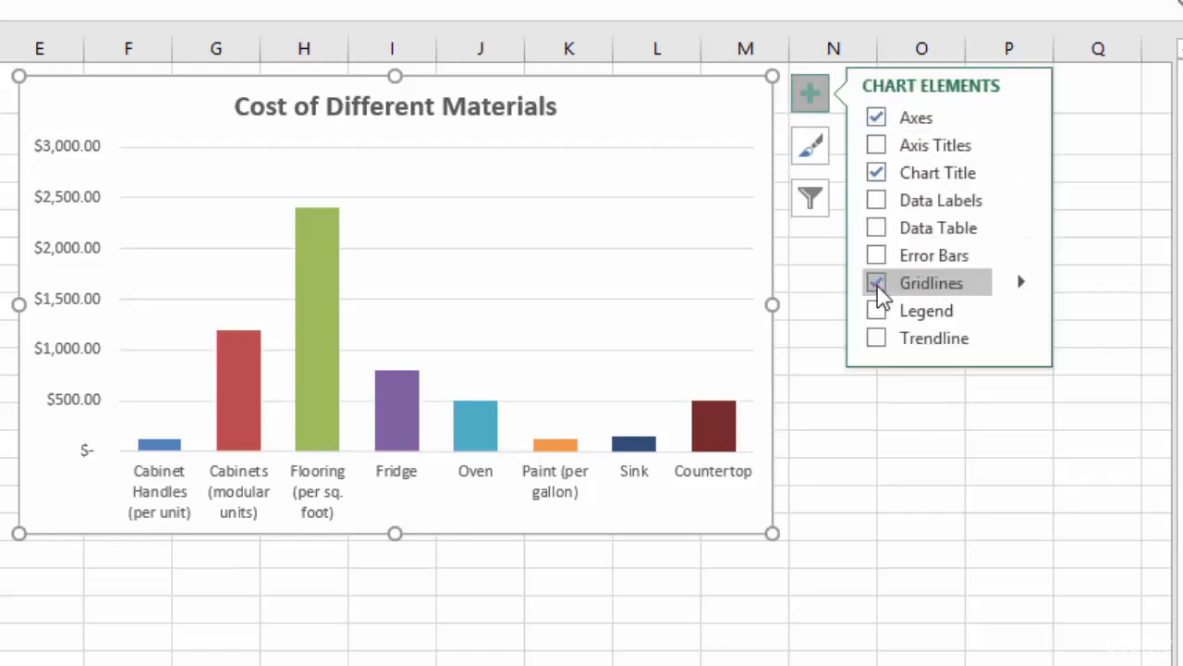
click(877, 286)
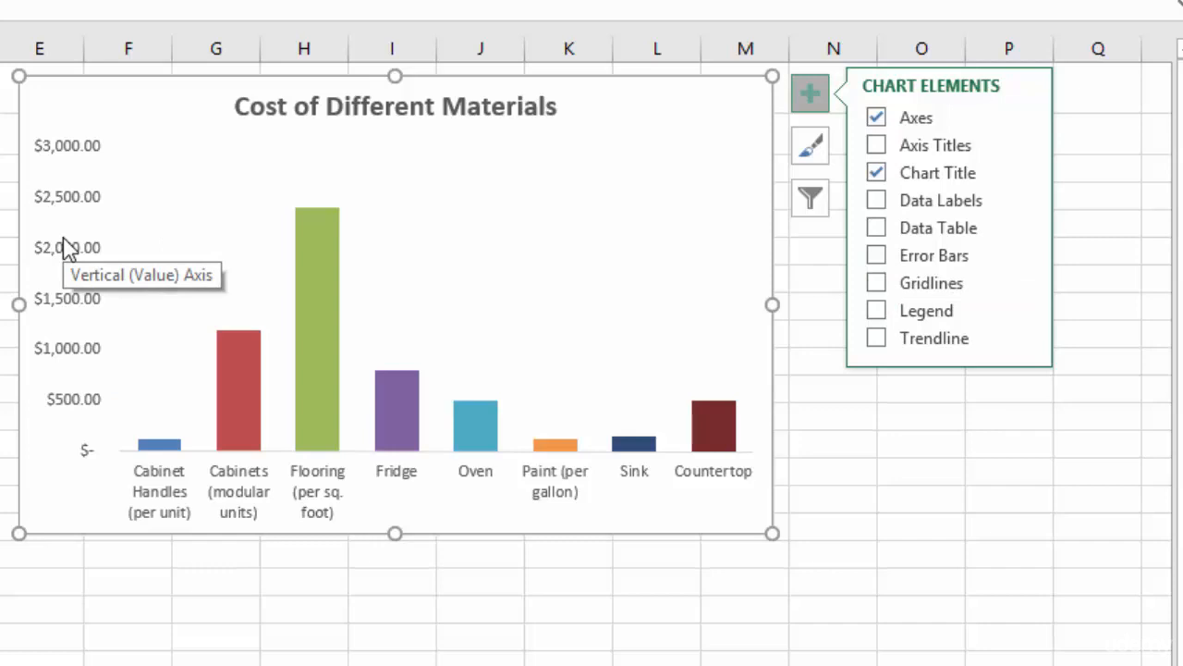
Step: Hide the chart's primary vertical axis and add data labels at the outside end of the columns
click(1022, 120)
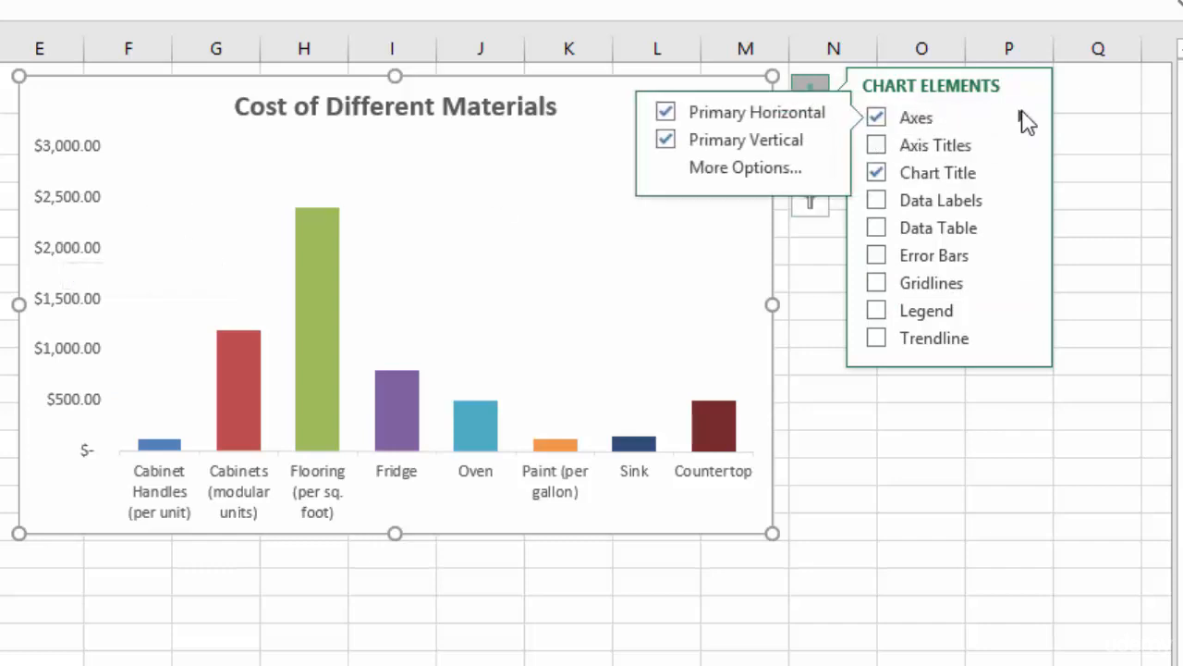
click(667, 141)
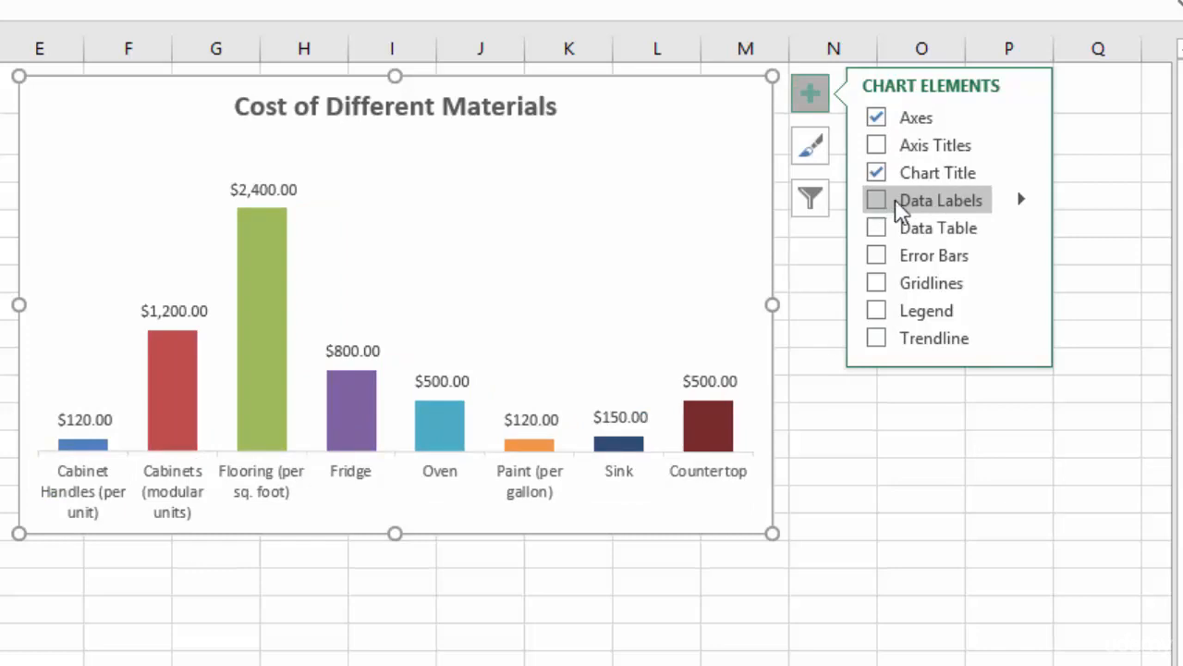
click(1025, 207)
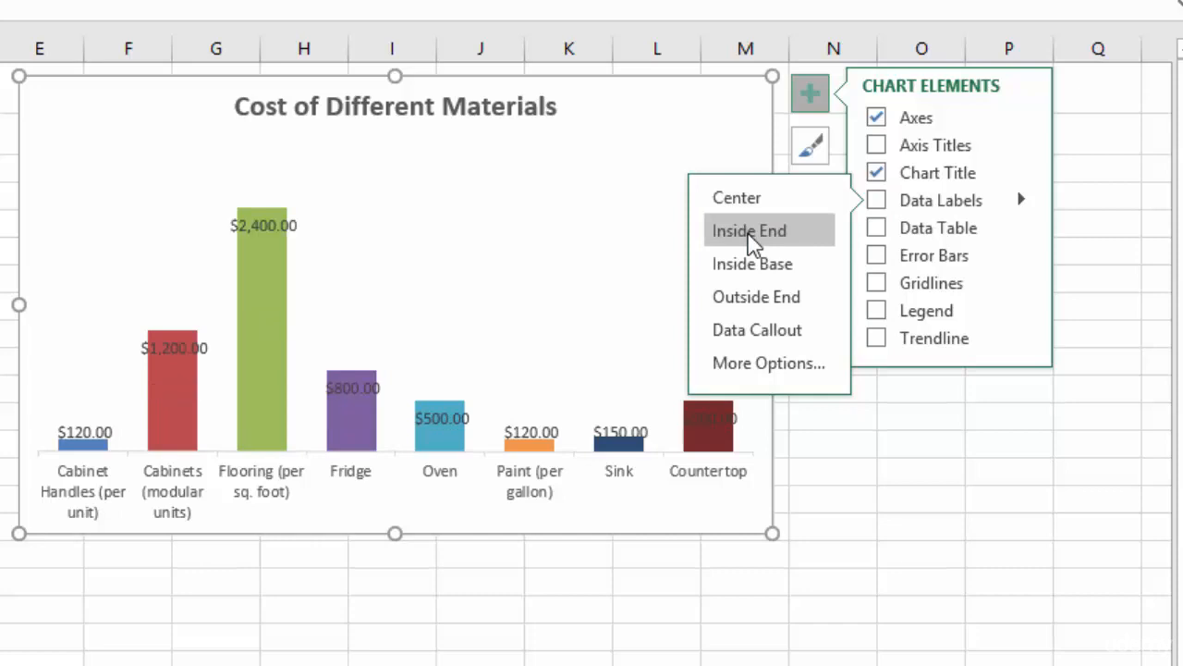
click(748, 298)
click(808, 96)
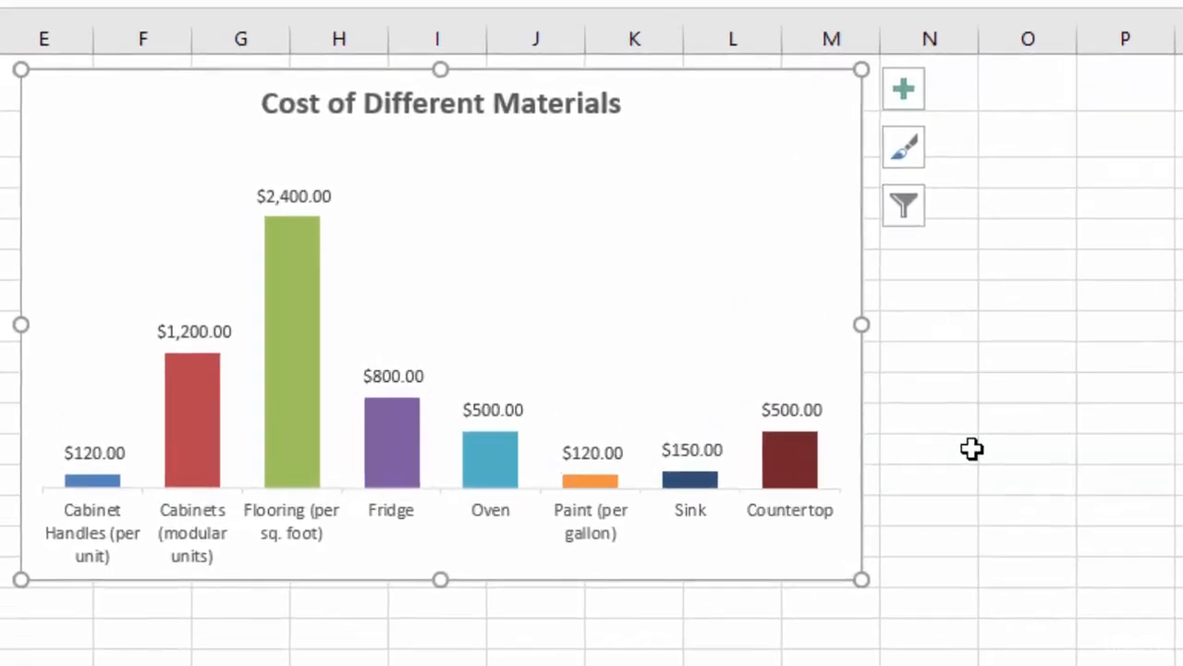